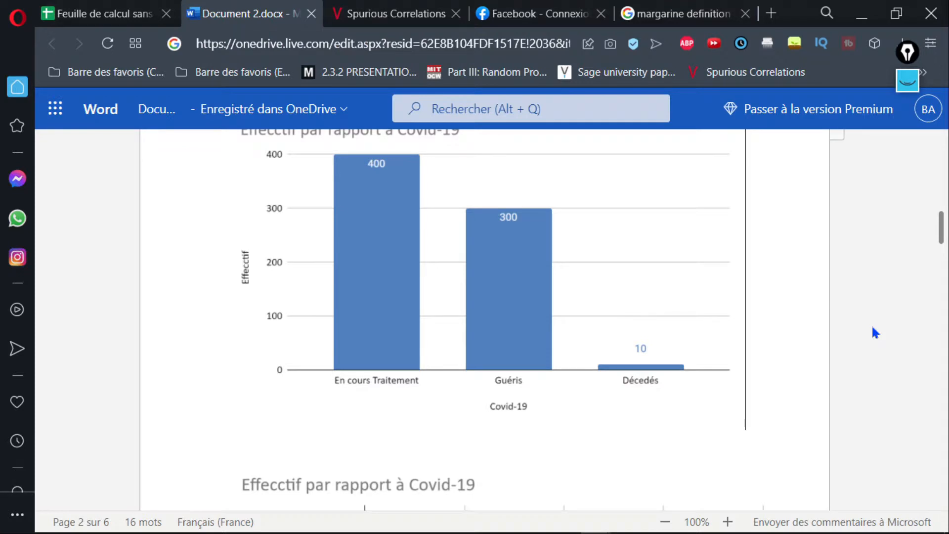
Review the ring chart of Effecctif and the vertical and horizontal Covid-19 bar charts on the document's first two pages.
{"action": "scroll", "coordinate": [873, 327], "scroll_direction": "down", "scroll_amount": 5}
{"action": "scroll", "coordinate": [872, 327], "scroll_direction": "up", "scroll_amount": 8}
{"action": "scroll", "coordinate": [872, 327], "scroll_direction": "down", "scroll_amount": 2}
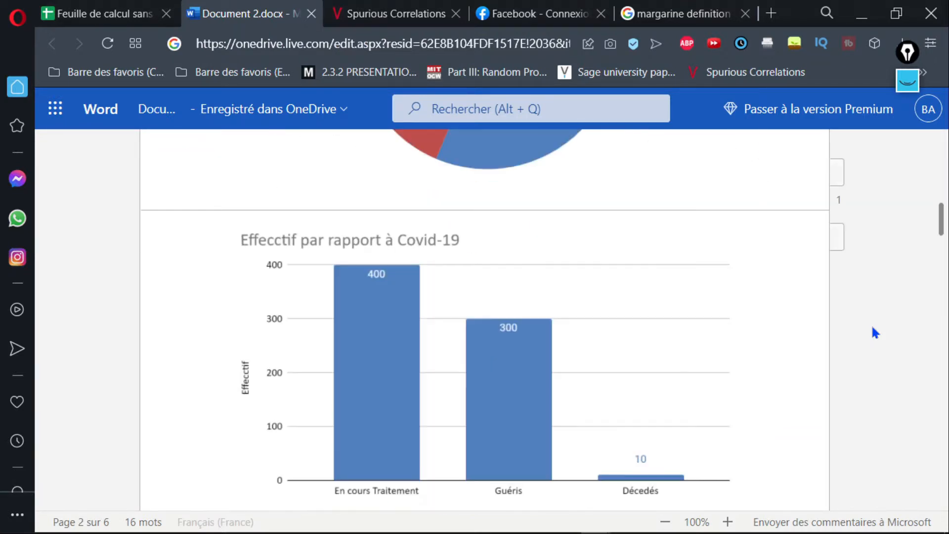
{"action": "key", "text": "Up"}
{"action": "key", "text": "Up"}
{"action": "key", "text": "Up"}
{"action": "key", "text": "Up"}
{"action": "key", "text": "Down"}
{"action": "key", "text": "Down"}
{"action": "key", "text": "Down"}
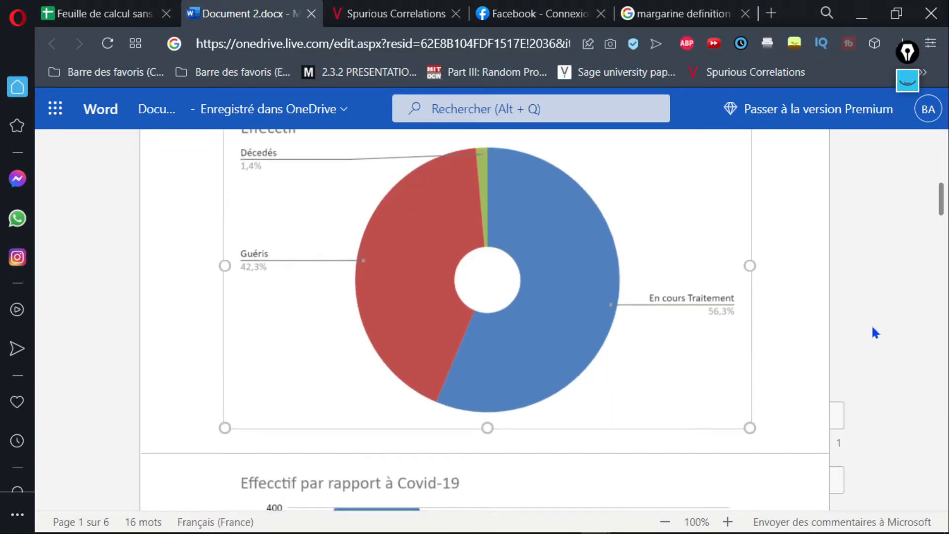
{"action": "key", "text": "Down"}
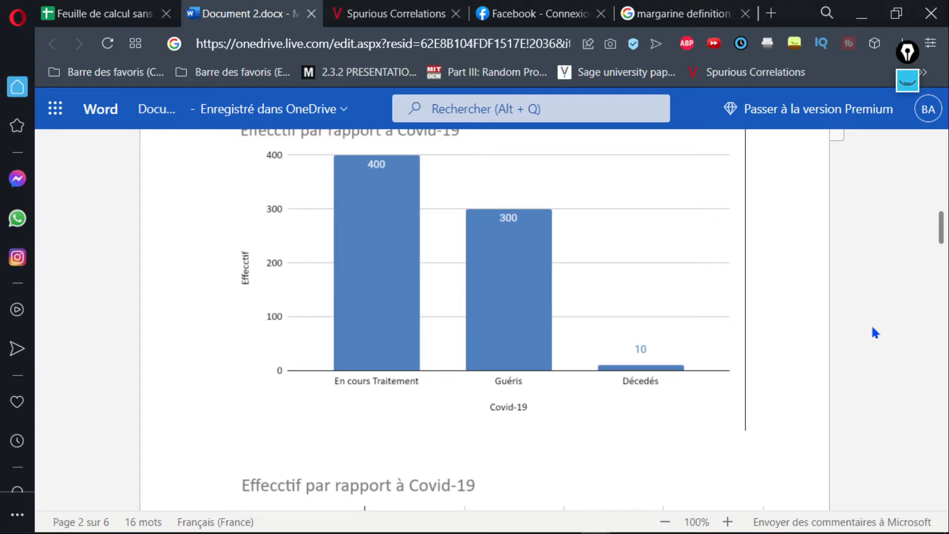
{"action": "key", "text": "Down"}
{"action": "key", "text": "Down"}
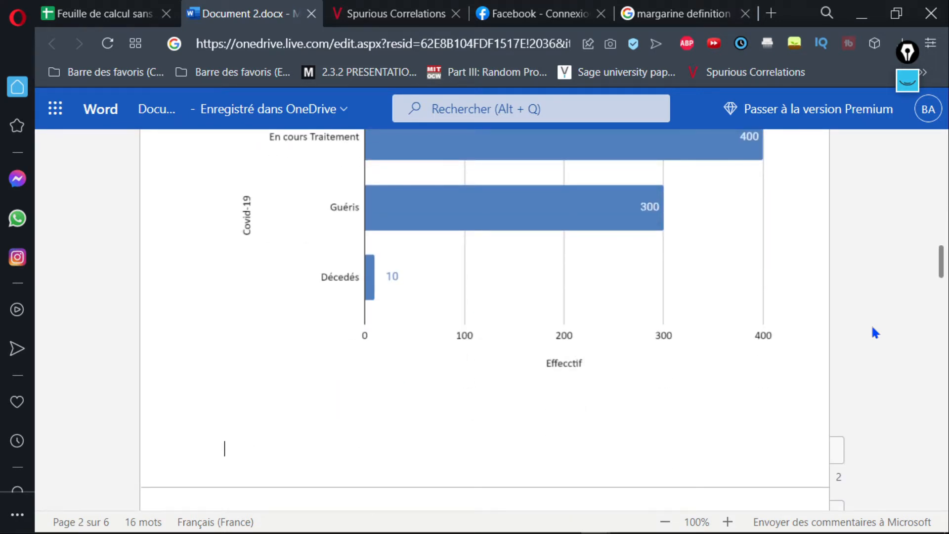
{"action": "key", "text": "Down"}
{"action": "key", "text": "Up"}
{"action": "key", "text": "Up"}
{"action": "key", "text": "Up"}
{"action": "key", "text": "Up"}
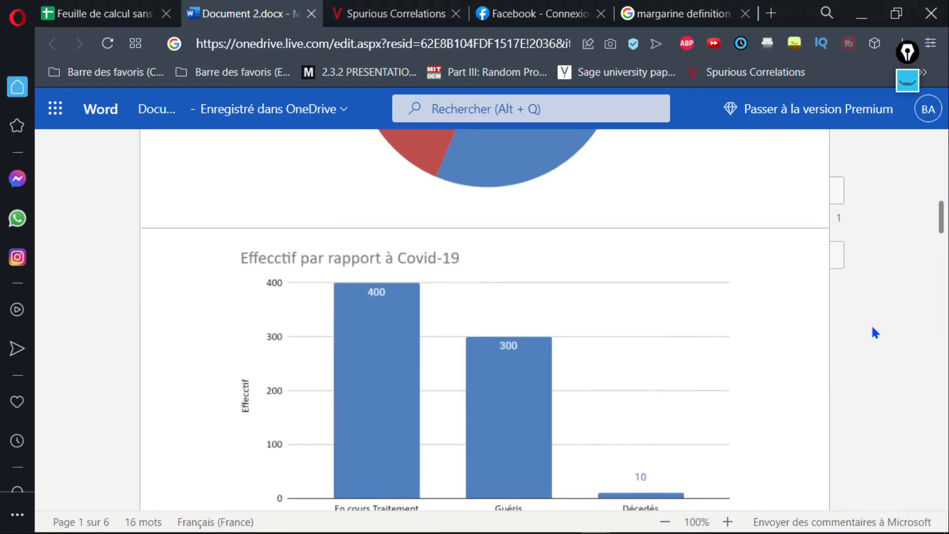
{"action": "key", "text": "Up"}
{"action": "key", "text": "Down"}
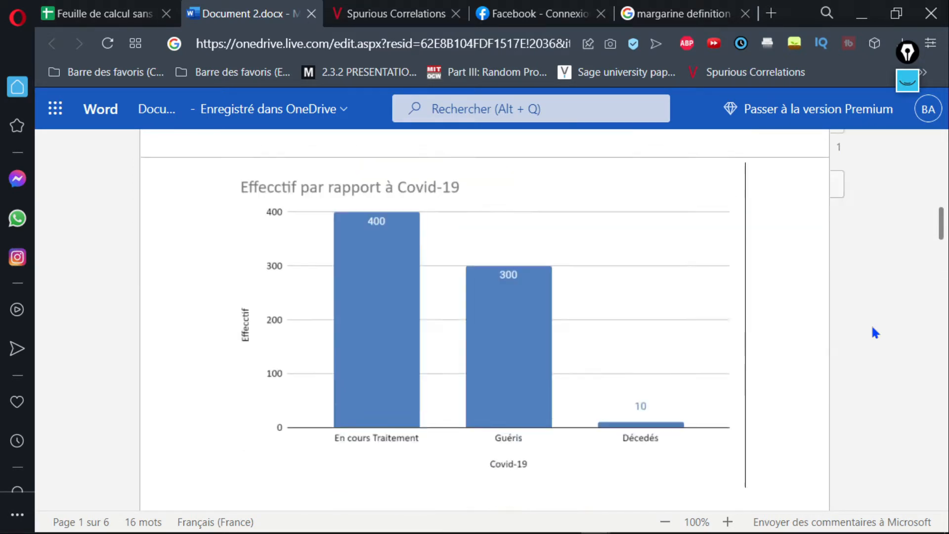
{"action": "key", "text": "Down"}
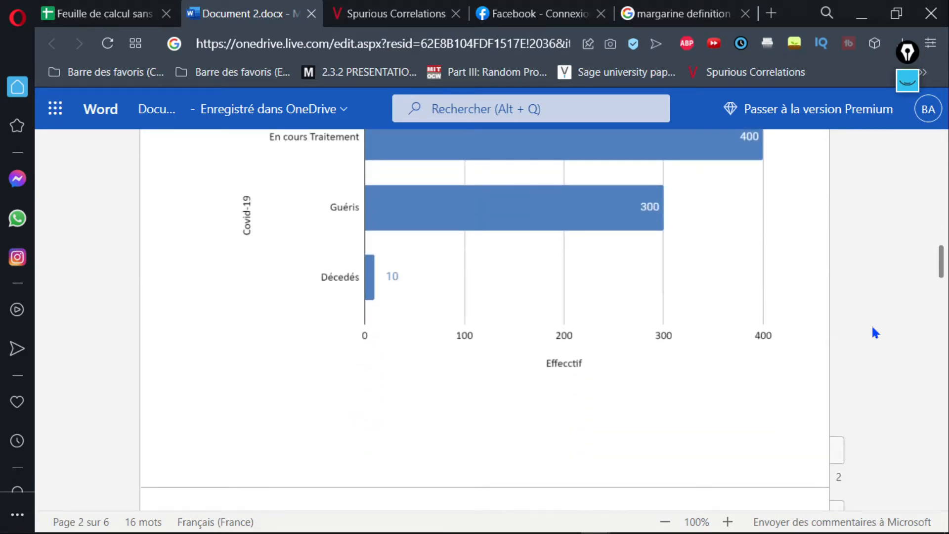
{"action": "key", "text": "Down"}
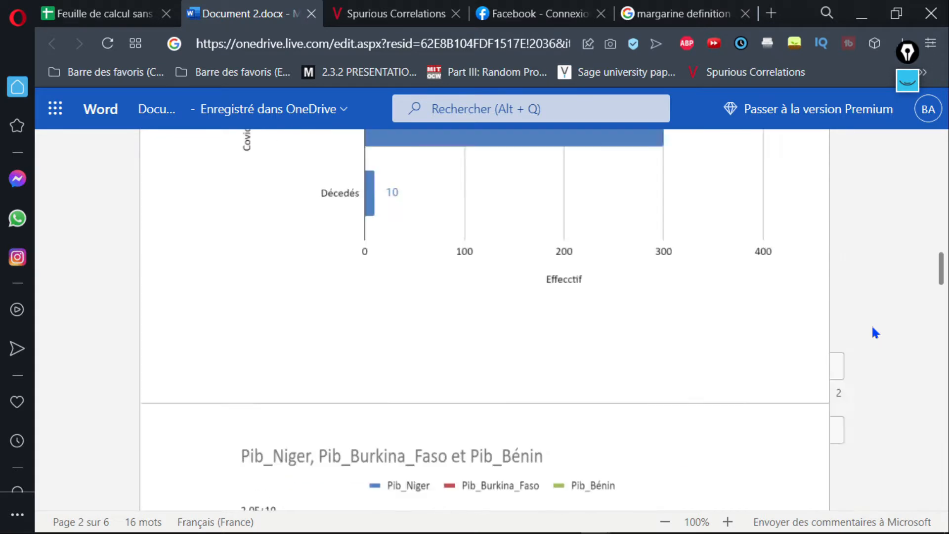
{"action": "key", "text": "Up"}
{"action": "key", "text": "Up"}
{"action": "key", "text": "Down"}
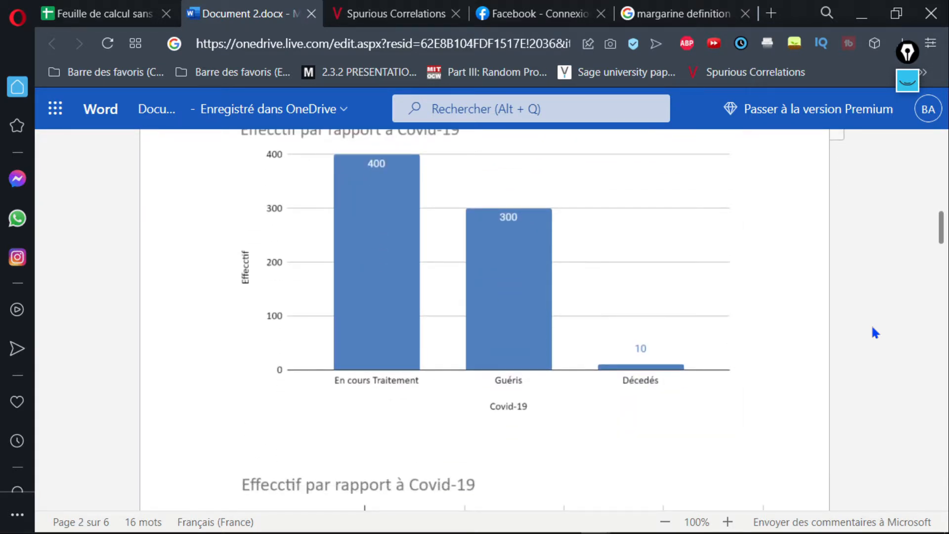
{"action": "key", "text": "Down"}
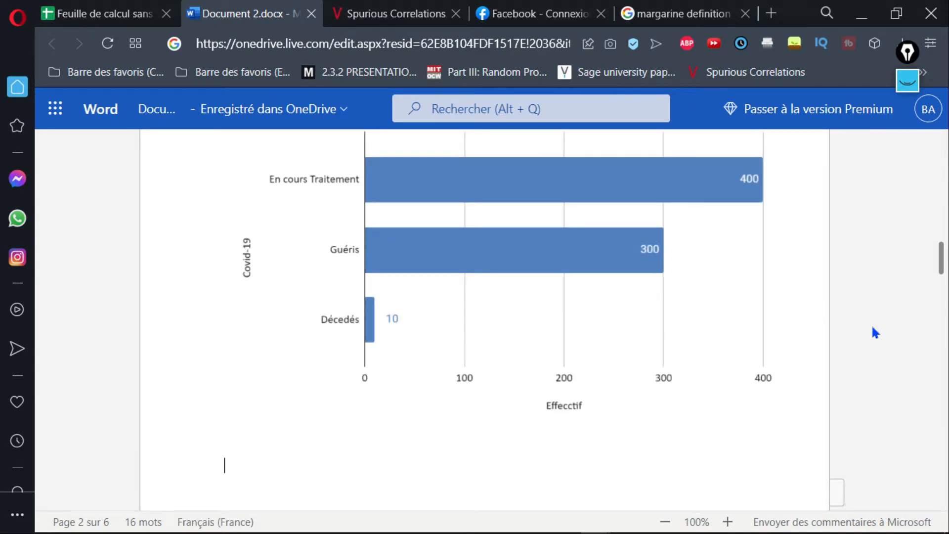
Review the Pib line and area charts, and examine the mpg and disp correlation section with its scatter chart and trend line.
{"action": "key", "text": "Down"}
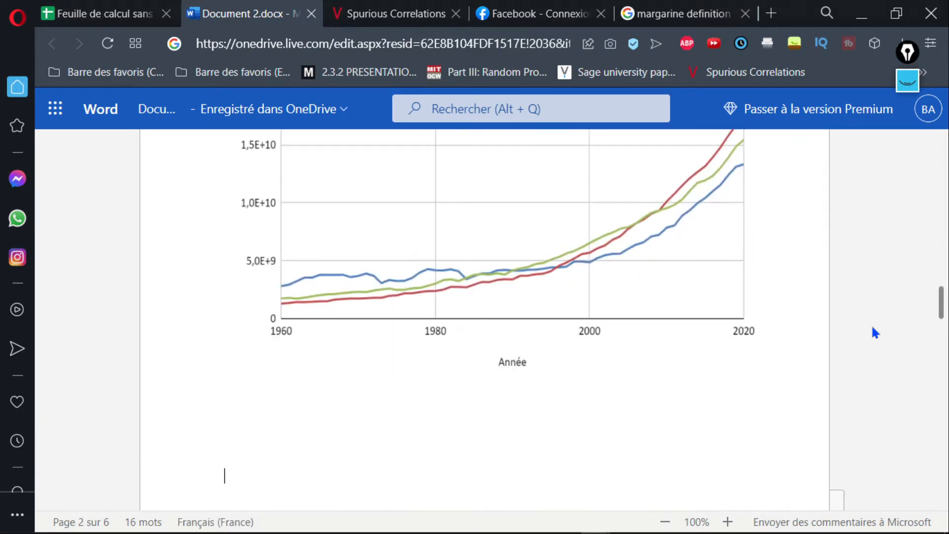
{"action": "key", "text": "Down"}
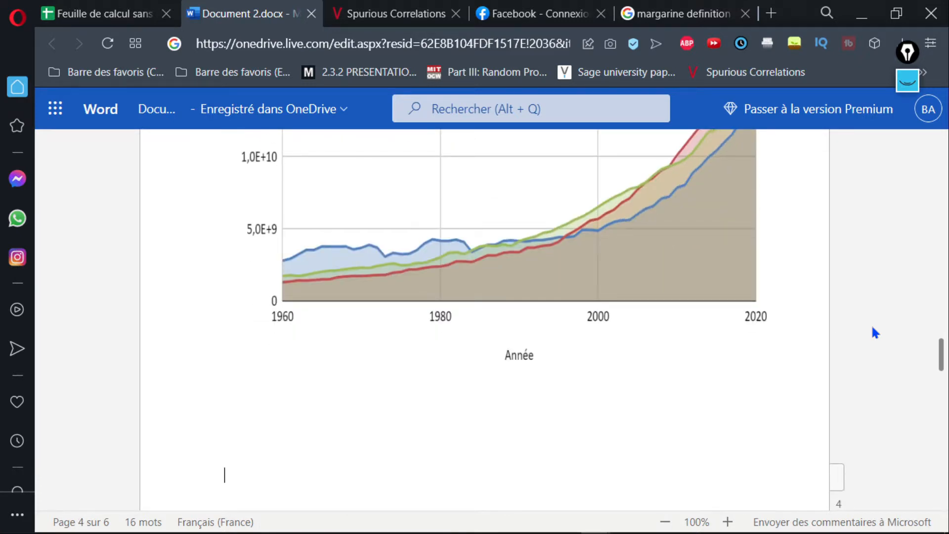
{"action": "key", "text": "Down"}
{"action": "key", "text": "Down"}
{"action": "key", "text": "Down"}
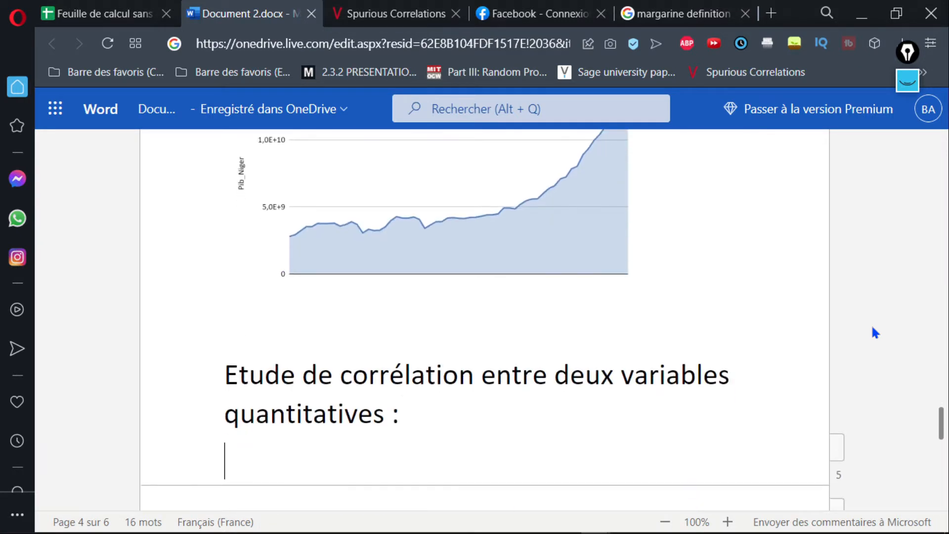
{"action": "key", "text": "Down"}
{"action": "key", "text": "Down"}
{"action": "key", "text": "Down"}
{"action": "key", "text": "Down"}
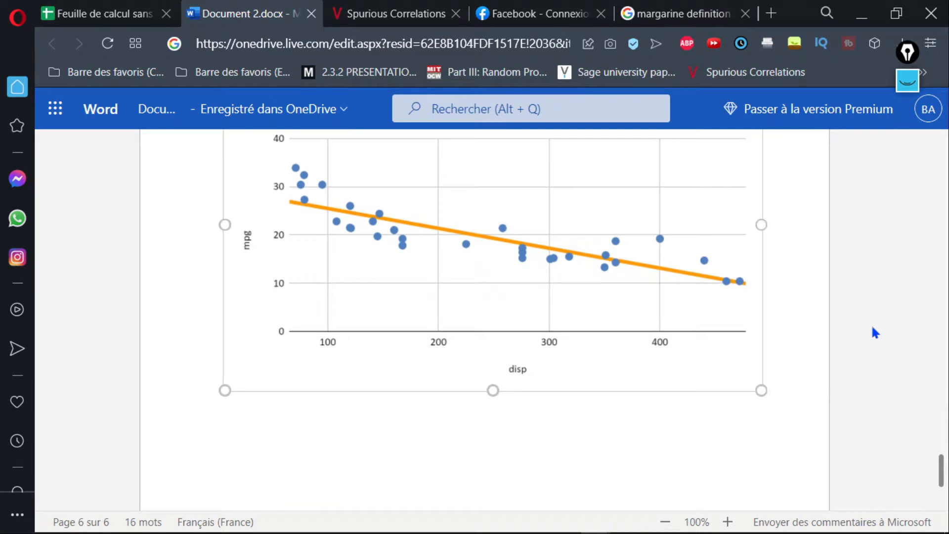
{"action": "key", "text": "Up"}
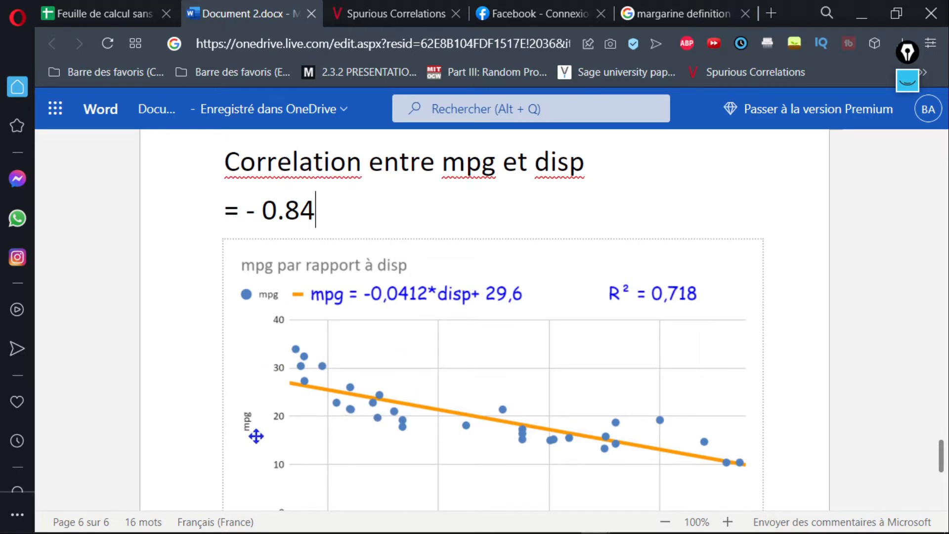
{"action": "left_click", "coordinate": [447, 489]}
{"action": "scroll", "coordinate": [447, 489], "scroll_direction": "down", "scroll_amount": 3}
{"action": "left_click", "coordinate": [447, 489]}
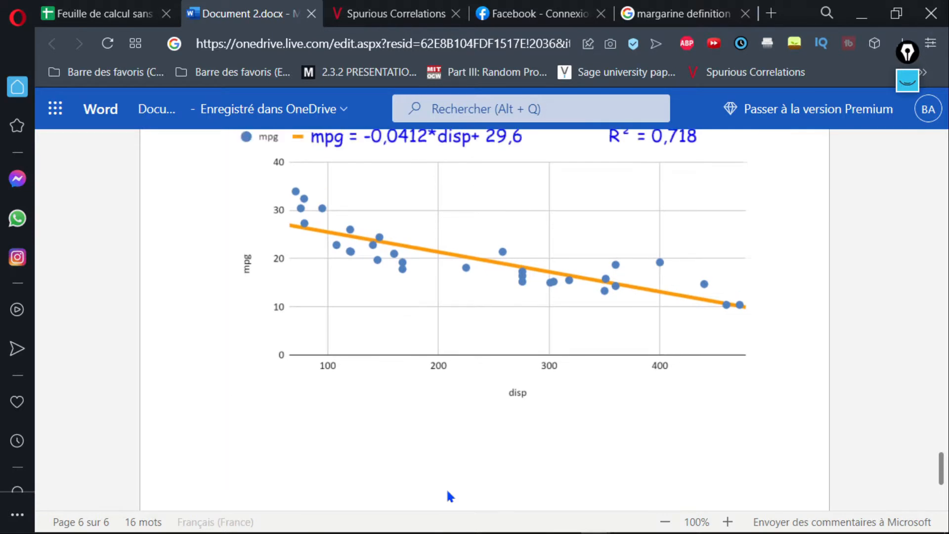
{"action": "scroll", "coordinate": [447, 489], "scroll_direction": "up", "scroll_amount": 3}
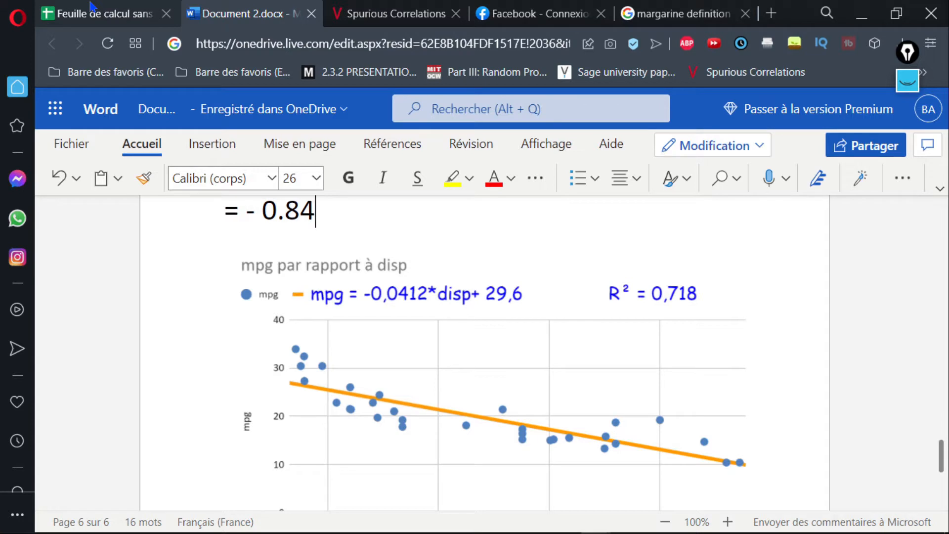
Switch to the Google Sheets spreadsheet with the mtcars data and select the disp header cell A1.
{"action": "left_click", "coordinate": [101, 8]}
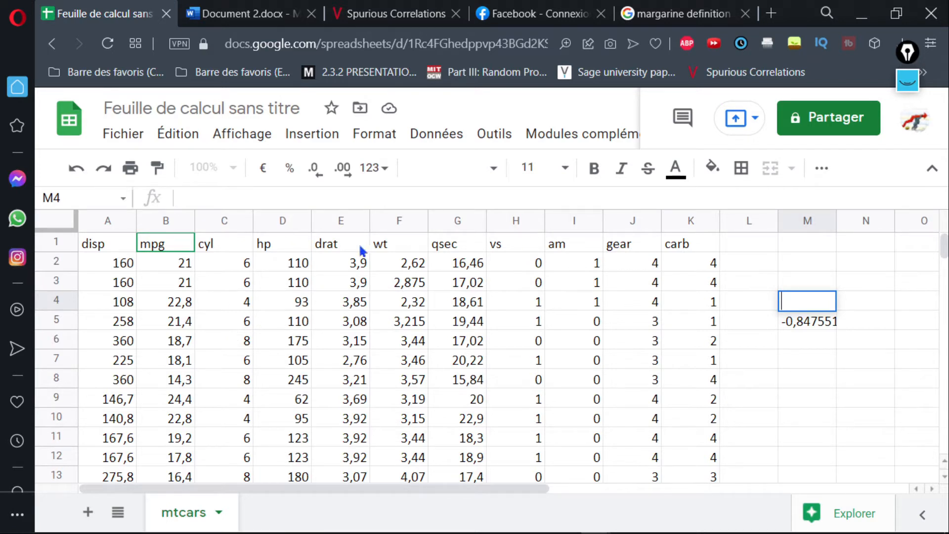
{"action": "left_click", "coordinate": [221, 302]}
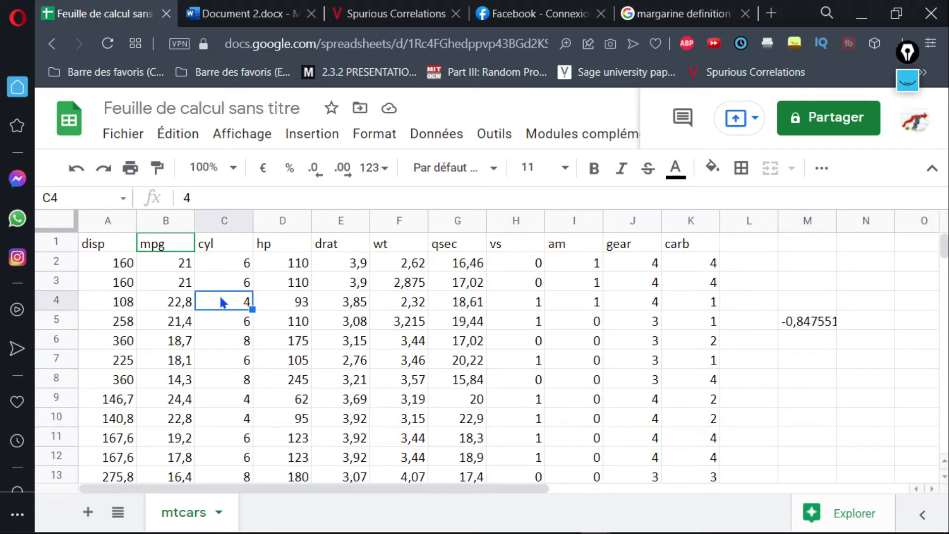
{"action": "left_click", "coordinate": [102, 246]}
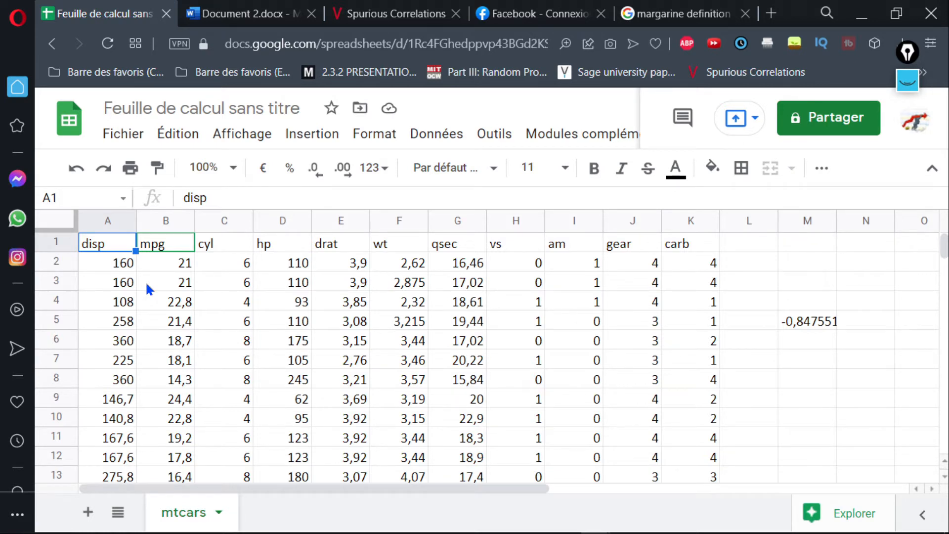
Insert a chart based on the disp and mpg columns, A and B.
{"action": "left_click", "coordinate": [105, 221]}
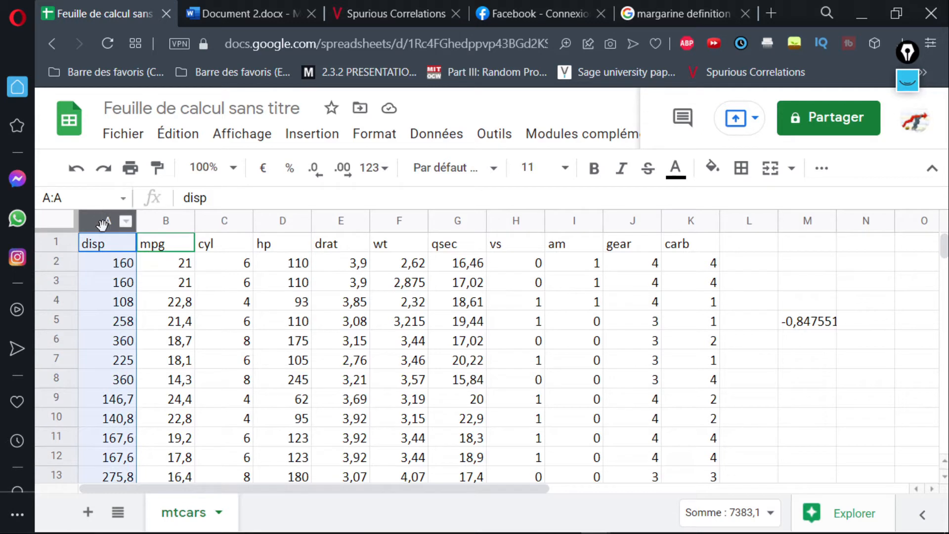
{"action": "left_click", "coordinate": [150, 215], "text": "ctrl"}
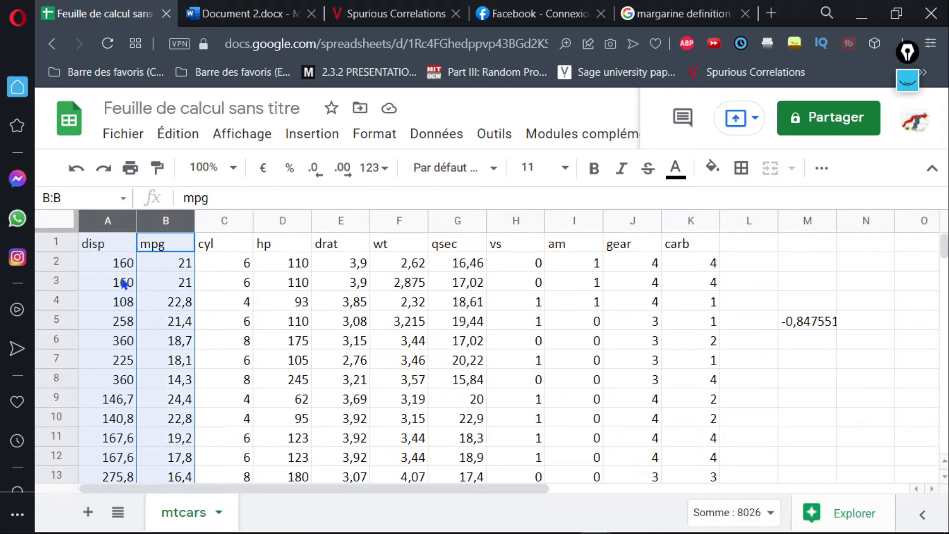
{"action": "left_click", "coordinate": [308, 139]}
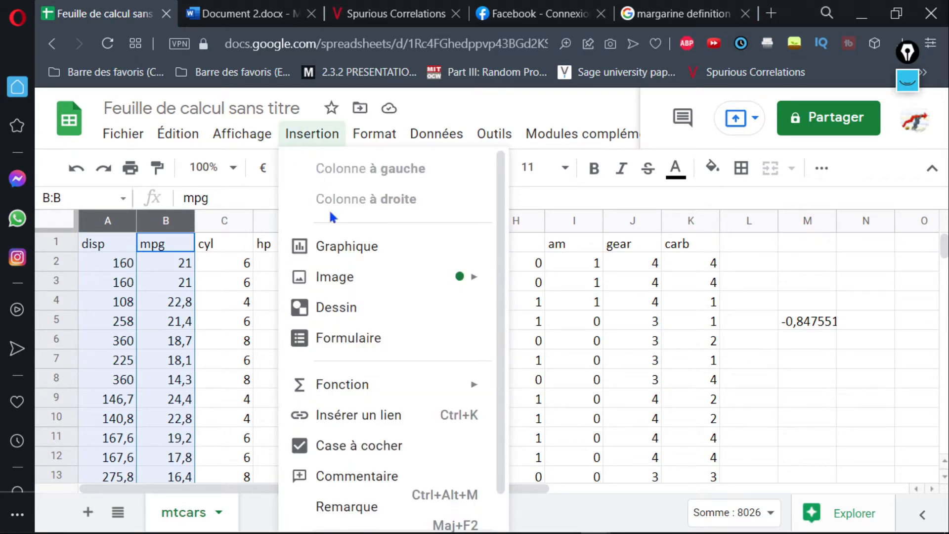
{"action": "left_click", "coordinate": [337, 248]}
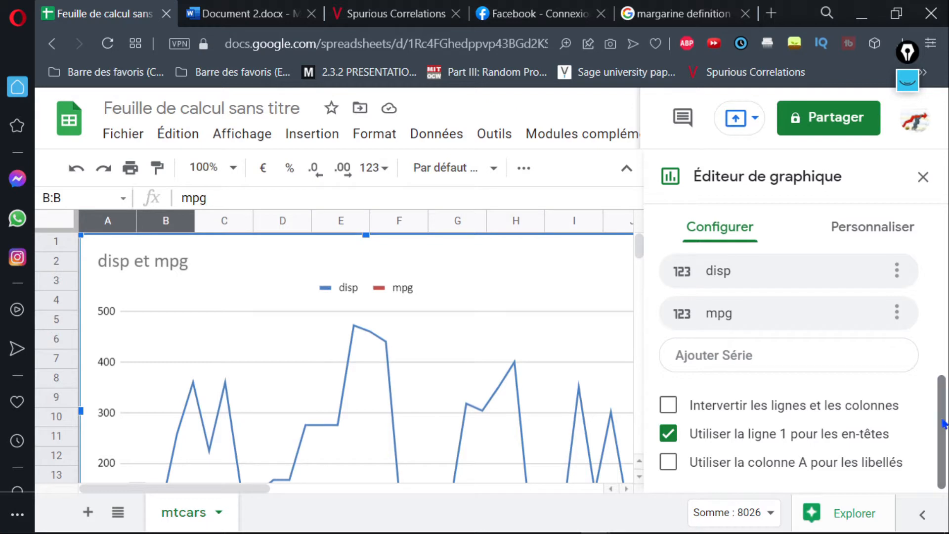
Change the disp and mpg chart to the suggested scatter chart (Graphique à nuage de points) and close the chart editor.
{"action": "left_click_drag", "start_coordinate": [943, 416], "coordinate": [885, 281]}
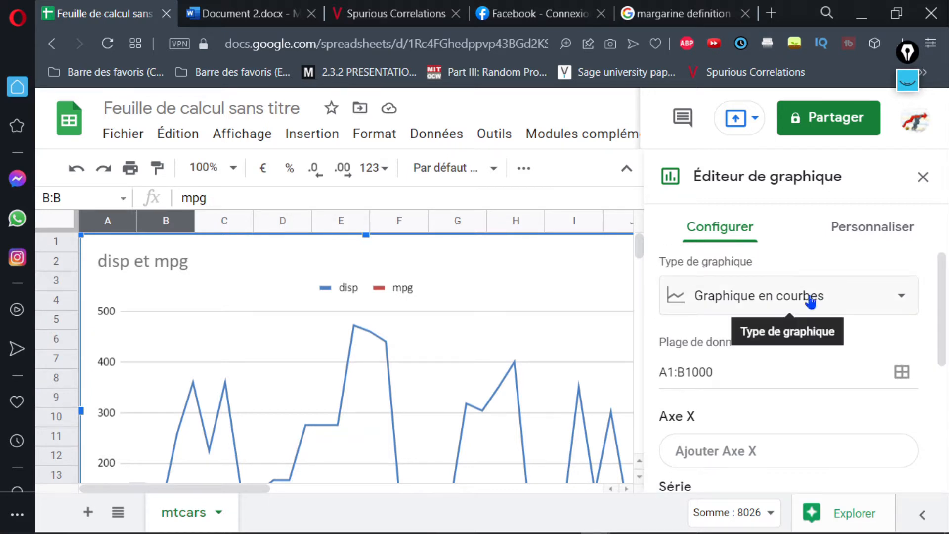
{"action": "left_click", "coordinate": [706, 232]}
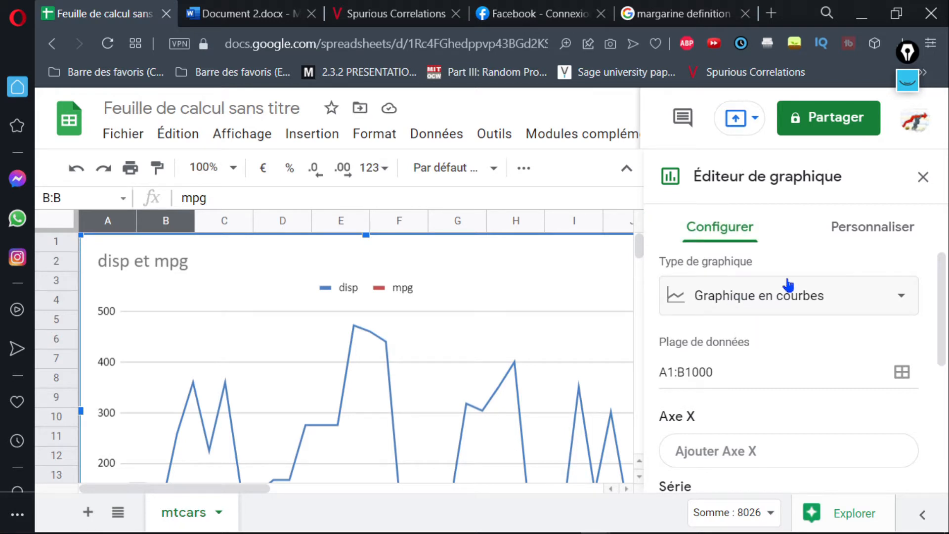
{"action": "left_click", "coordinate": [848, 302]}
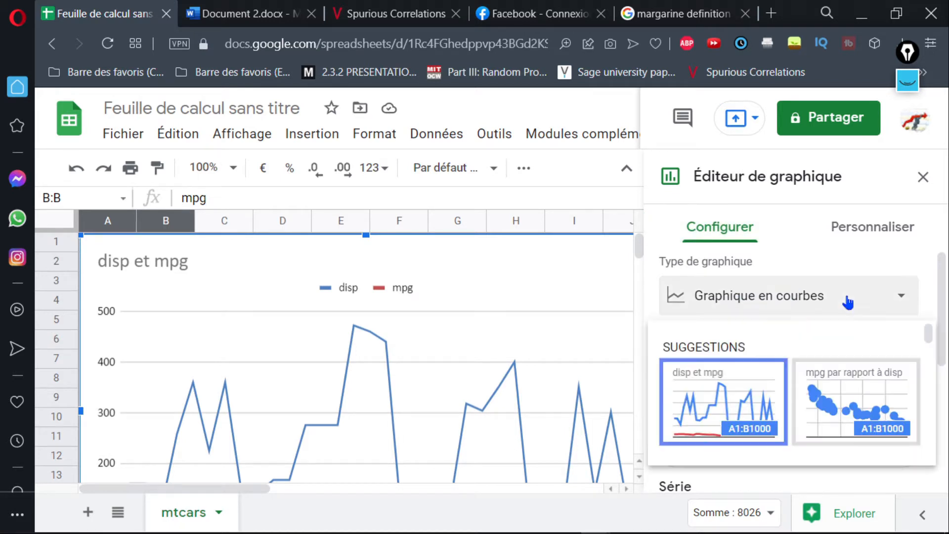
{"action": "left_click", "coordinate": [839, 410]}
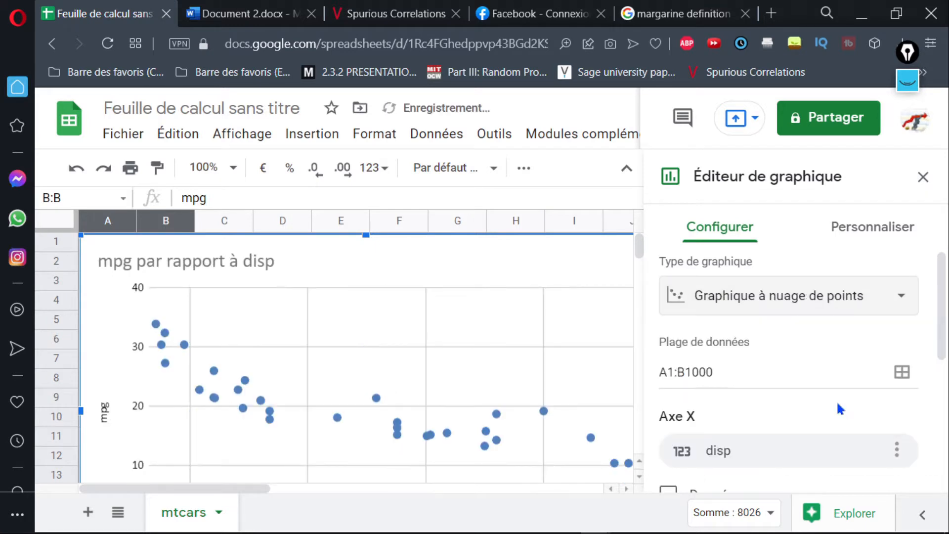
{"action": "left_click", "coordinate": [923, 177]}
Look over the scatter chart of mpg against disp and delete it from the mtcars sheet.
{"action": "scroll", "coordinate": [937, 319], "scroll_direction": "down", "scroll_amount": 1}
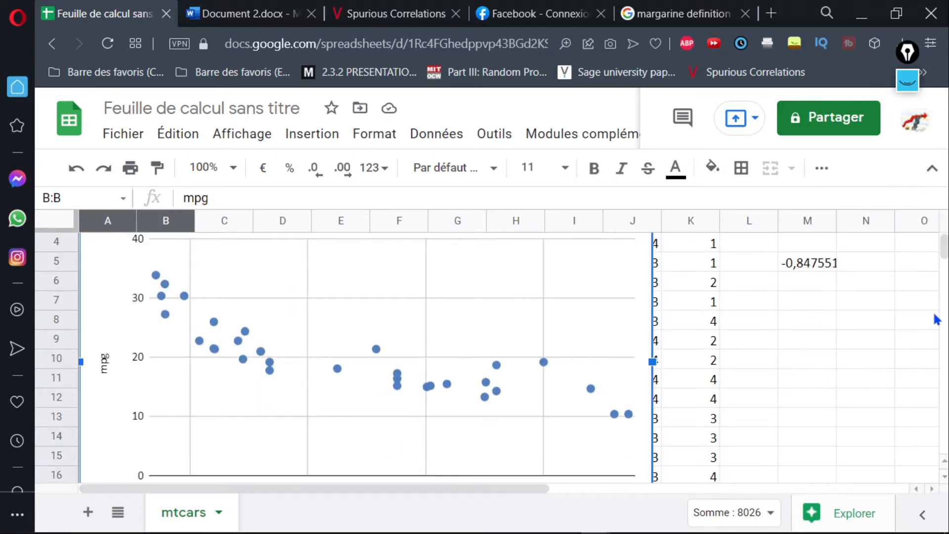
{"action": "left_click_drag", "start_coordinate": [945, 251], "coordinate": [945, 253]}
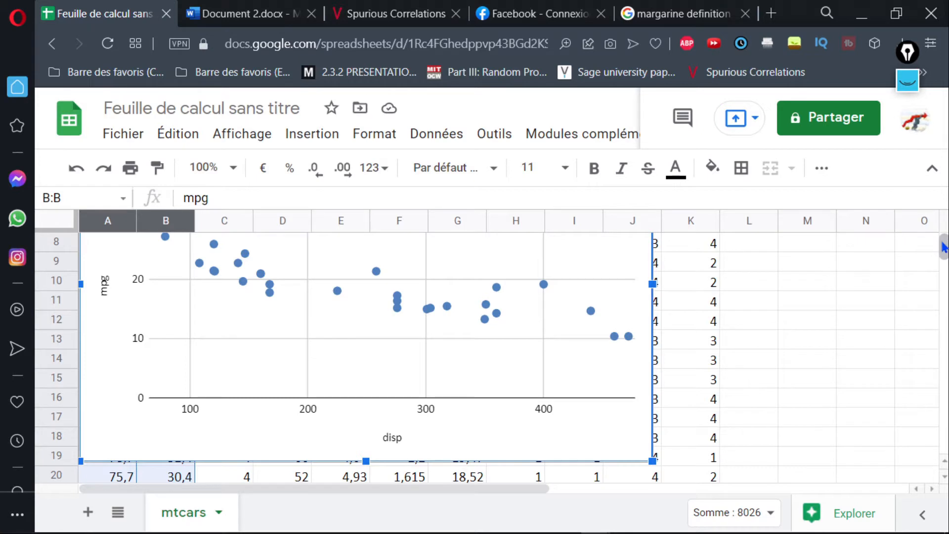
{"action": "left_click_drag", "start_coordinate": [944, 243], "coordinate": [943, 241]}
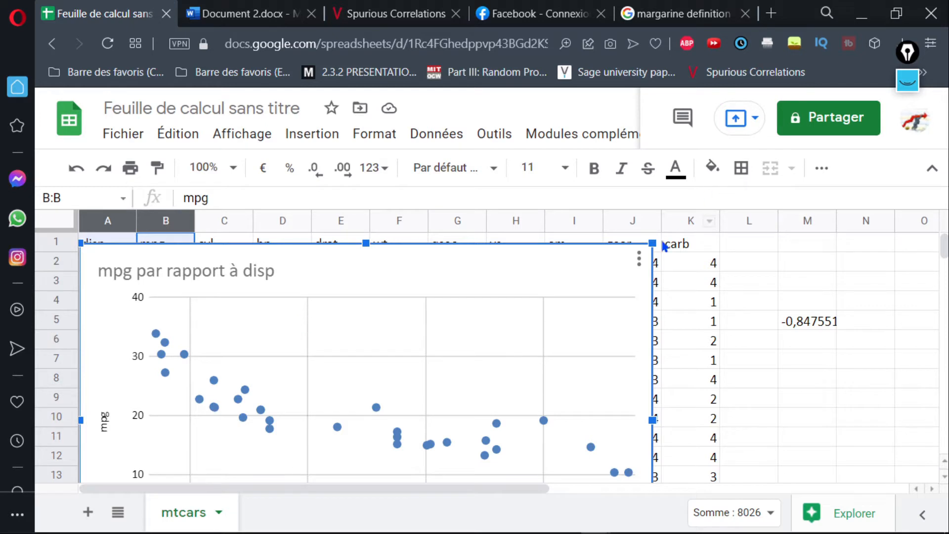
{"action": "left_click", "coordinate": [639, 259]}
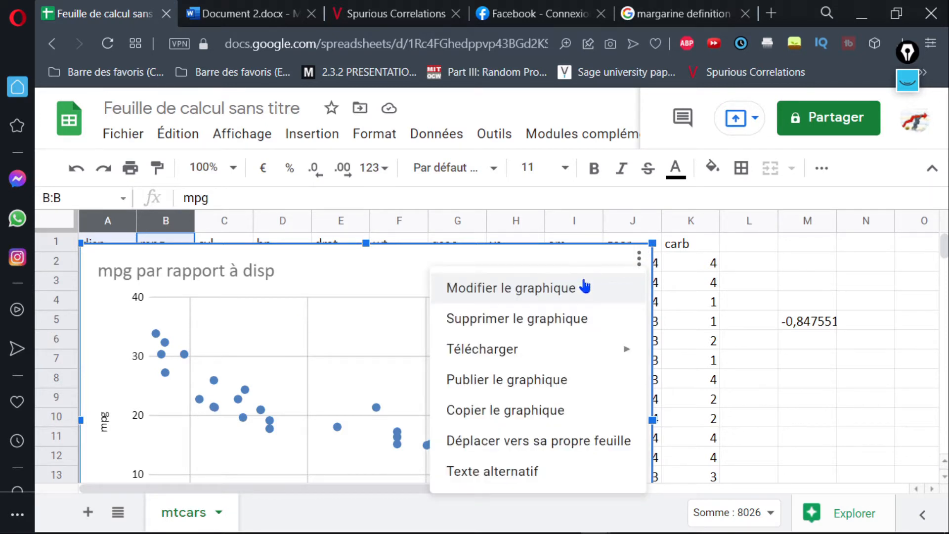
{"action": "left_click", "coordinate": [558, 322]}
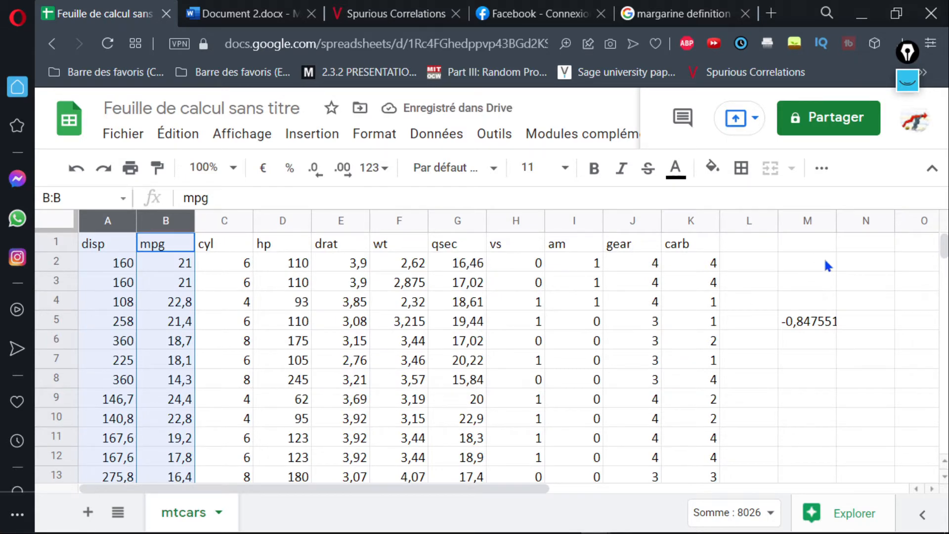
Start a COEFFICIENT.CORRELATION formula in cell M2 of the mtcars sheet.
{"action": "left_click", "coordinate": [788, 267]}
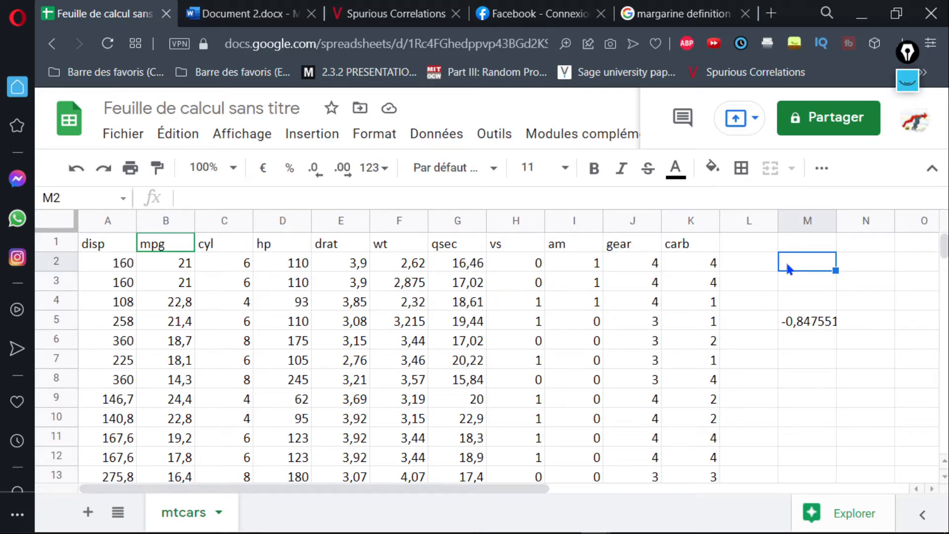
{"action": "type", "text": "="}
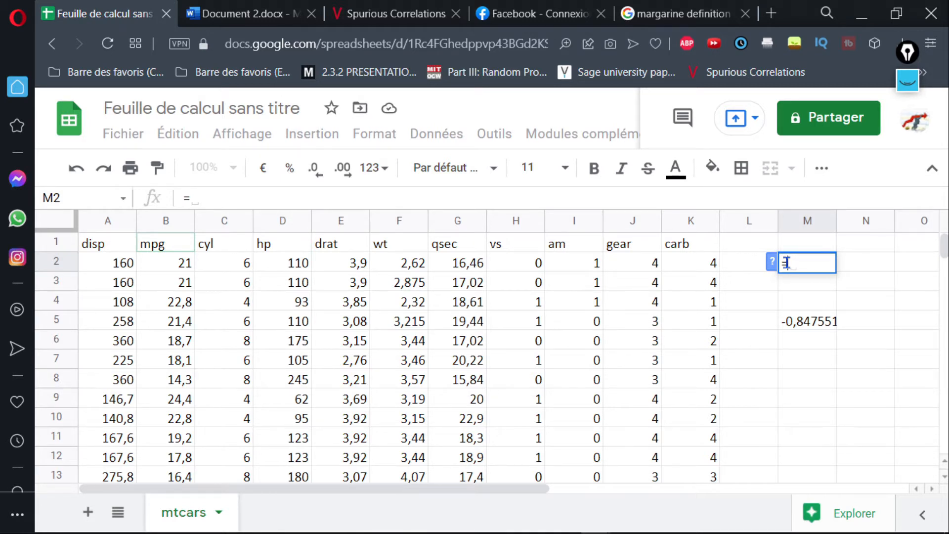
{"action": "type", "text": "C"}
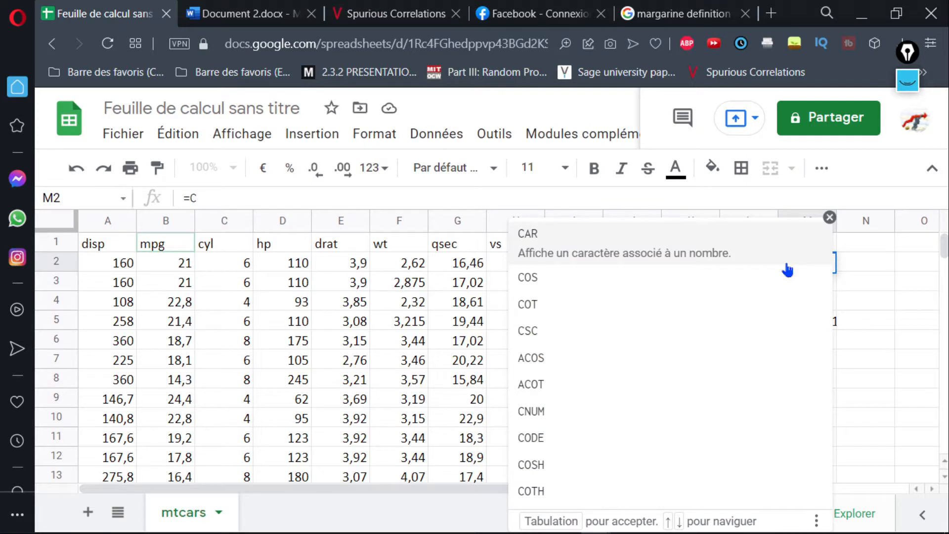
{"action": "type", "text": "O"}
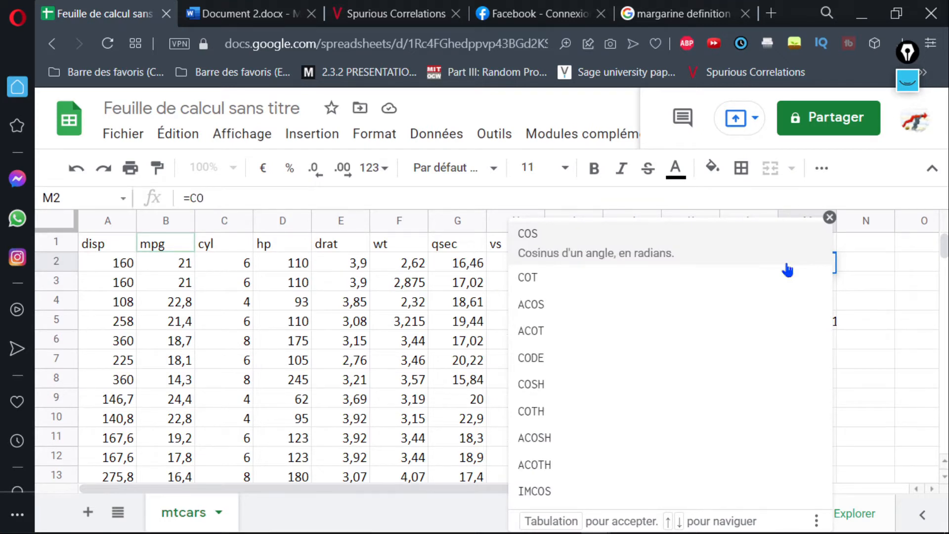
{"action": "type", "text": "E"}
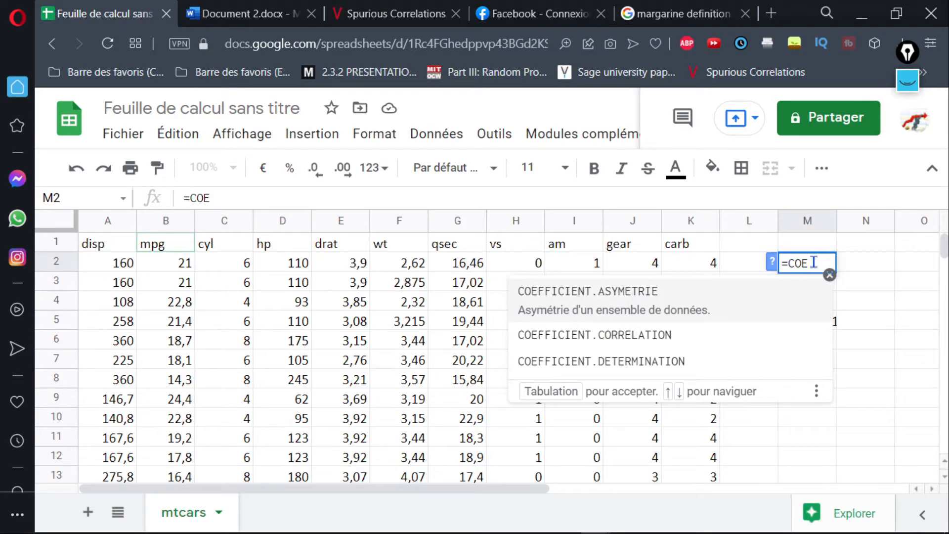
{"action": "type", "text": "FFI"}
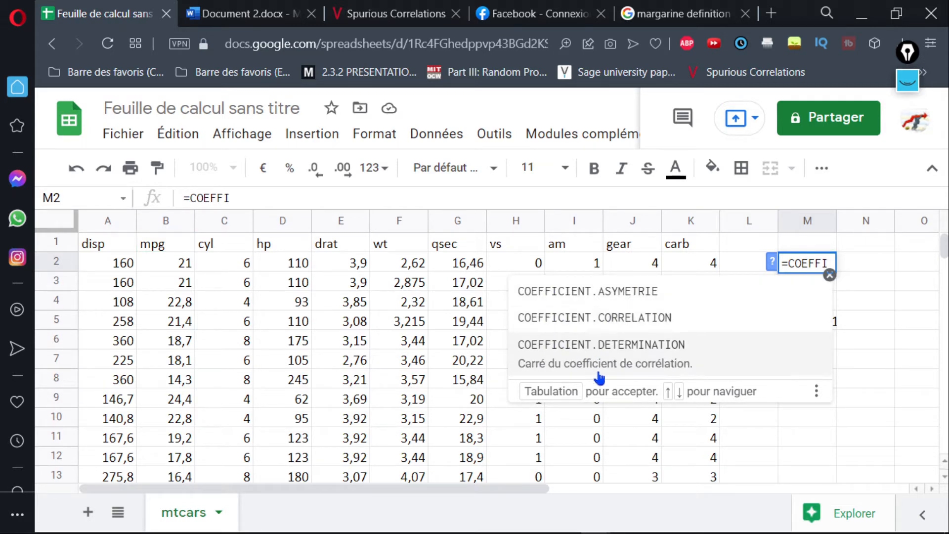
{"action": "left_click", "coordinate": [569, 322]}
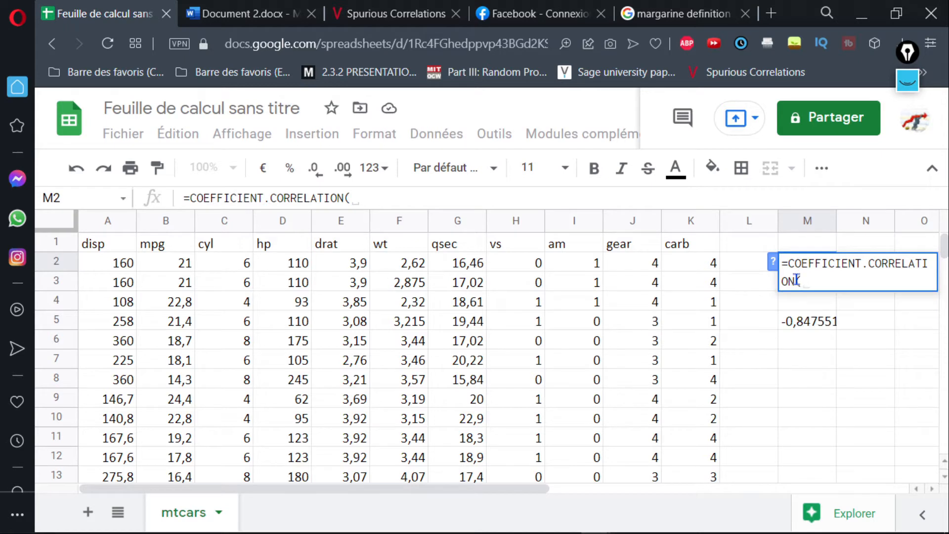
Give the disp values A2:A33 as the first range of the correlation formula.
{"action": "left_click", "coordinate": [99, 262]}
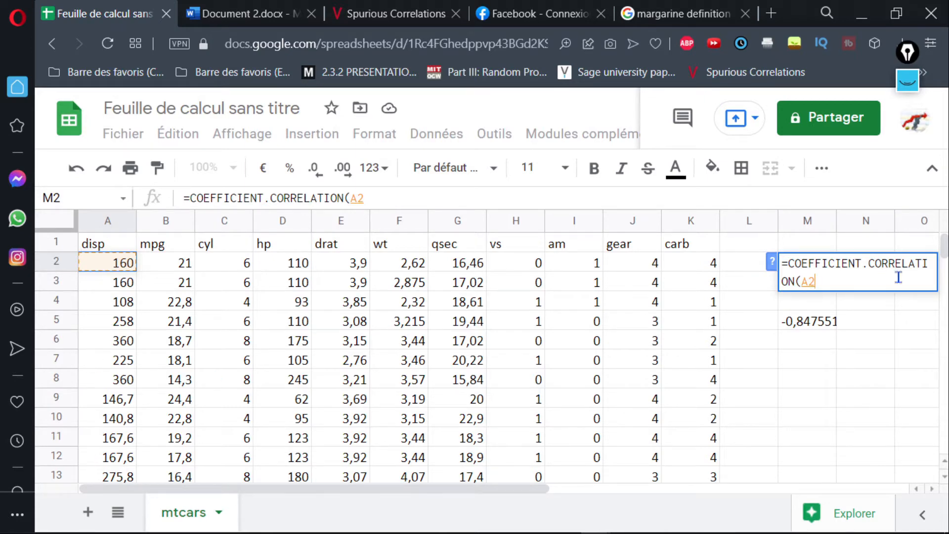
{"action": "scroll", "coordinate": [945, 250], "scroll_direction": "down", "scroll_amount": 14}
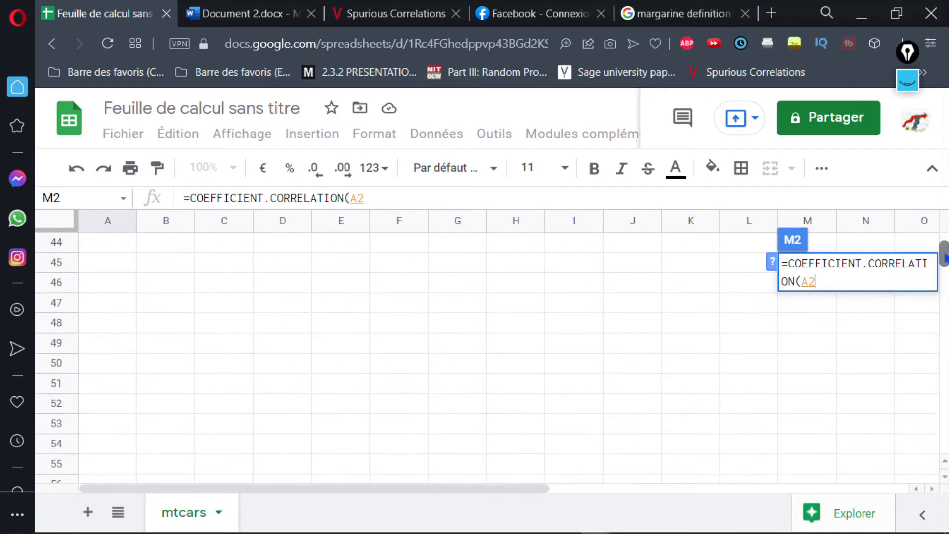
{"action": "scroll", "coordinate": [945, 254], "scroll_direction": "up", "scroll_amount": 7}
{"action": "scroll", "coordinate": [944, 254], "scroll_direction": "down", "scroll_amount": 2}
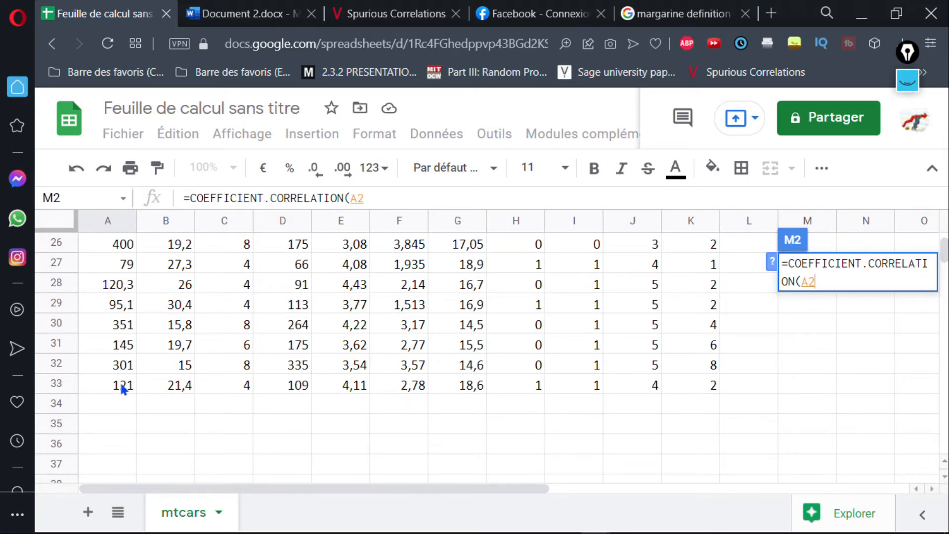
{"action": "type", "text": ":"}
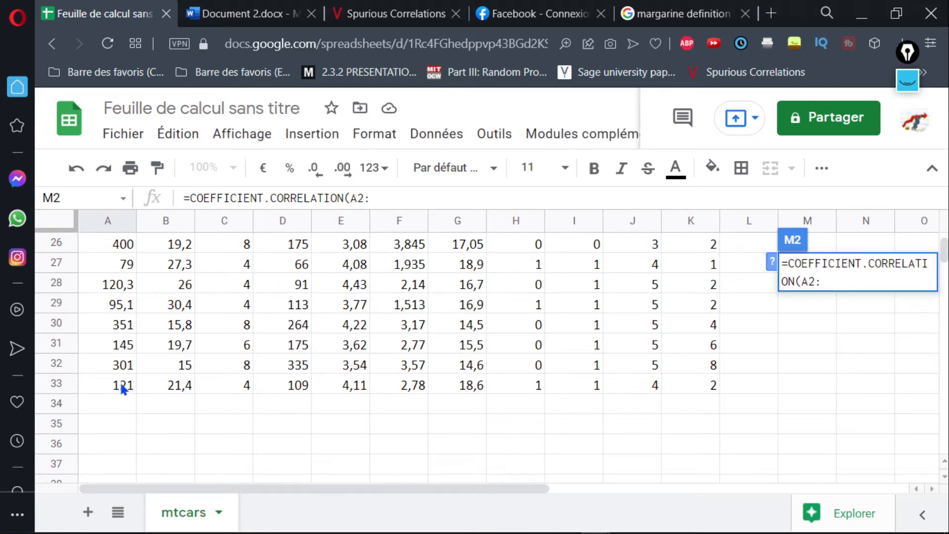
{"action": "type", "text": "A33"}
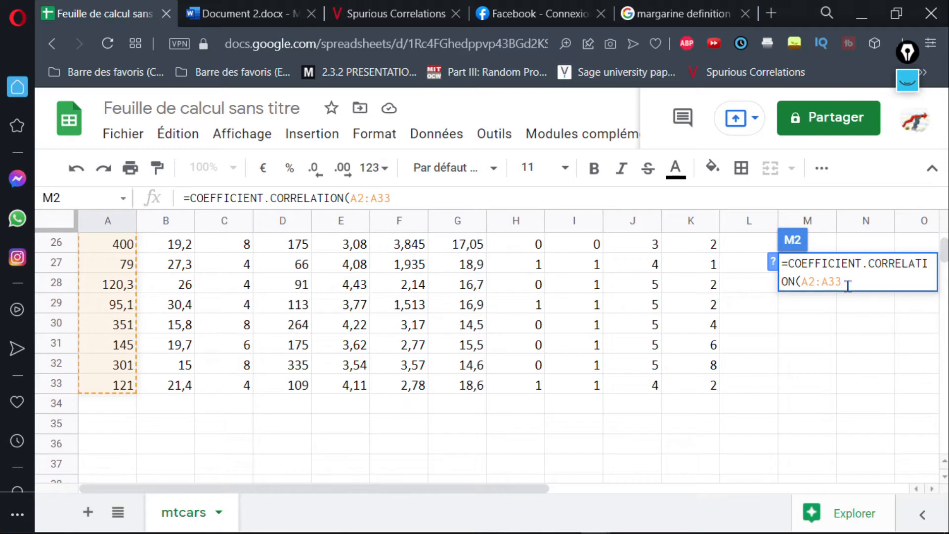
Add the mpg values B2:B33 as the second range after a semicolon and complete the formula in M2.
{"action": "type", "text": ";"}
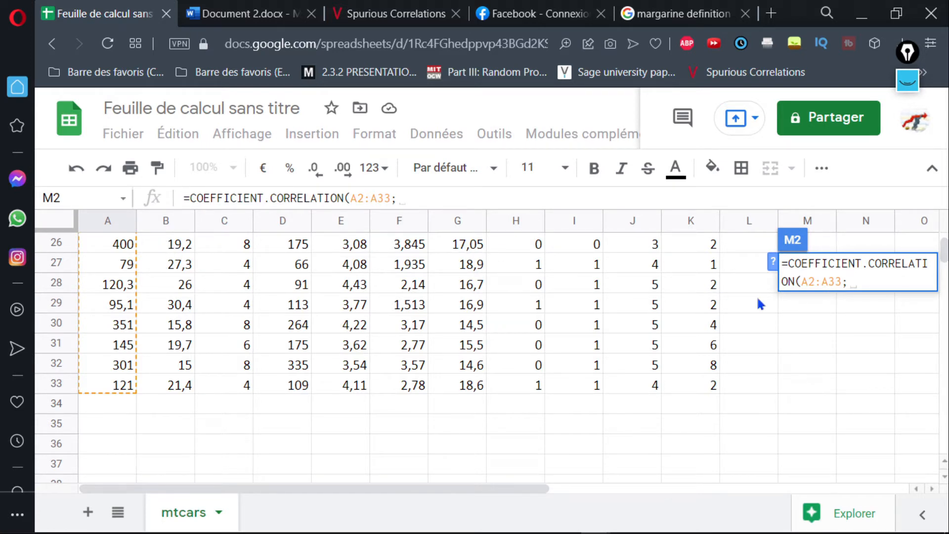
{"action": "type", "text": "B2"}
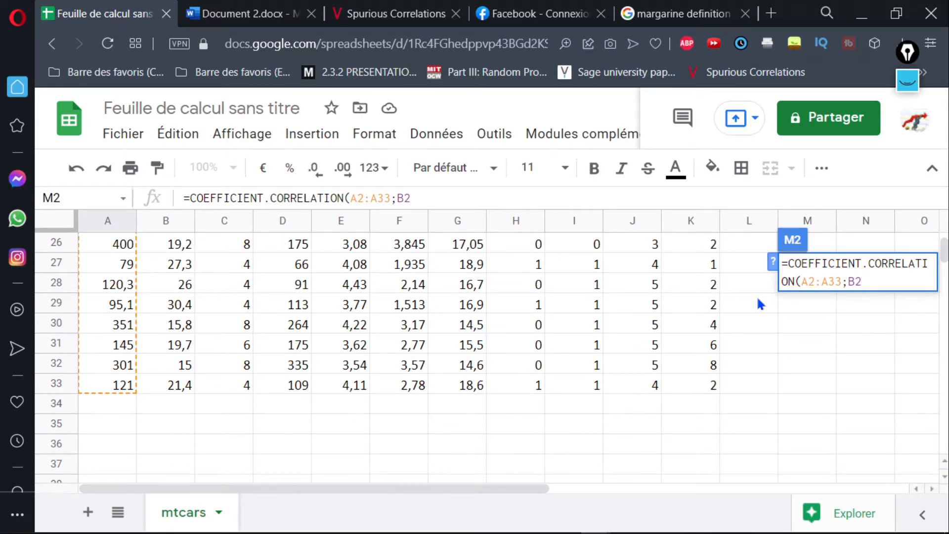
{"action": "type", "text": ":B33"}
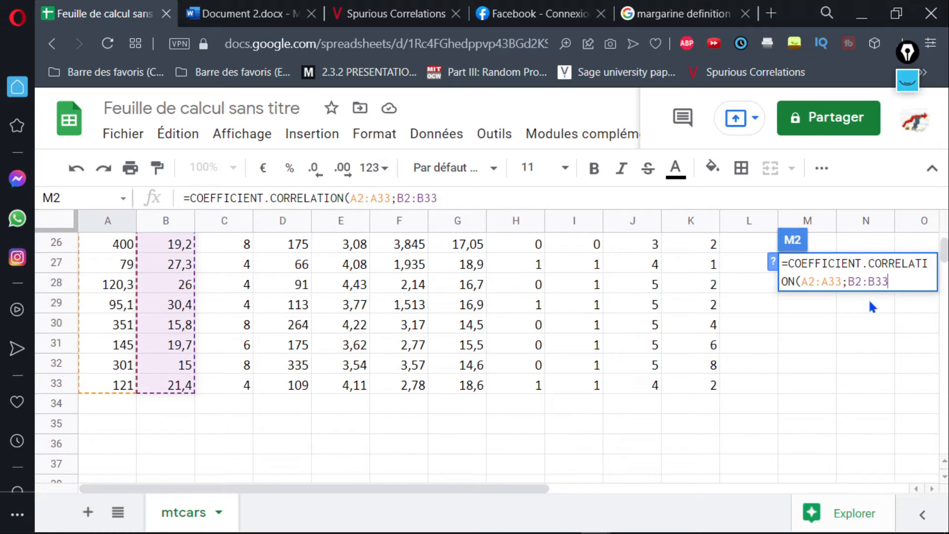
{"action": "type", "text": ")"}
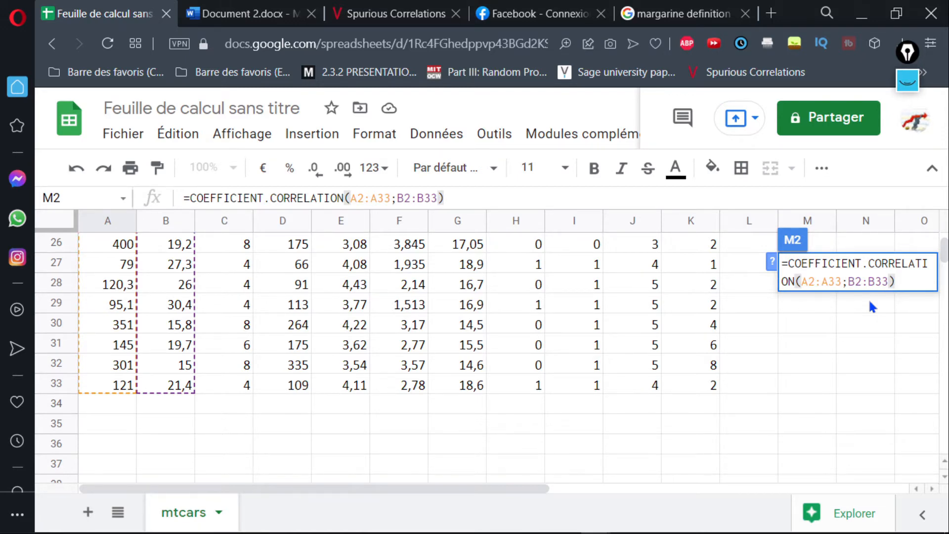
{"action": "key", "text": "Return"}
{"action": "scroll", "coordinate": [816, 286], "scroll_direction": "up", "scroll_amount": 1}
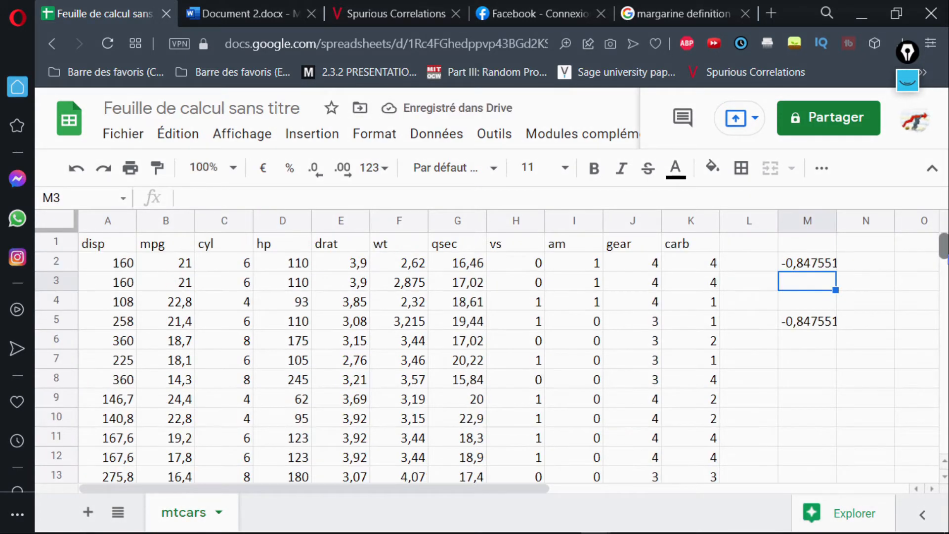
Compare the correlation formulas and results in cells M2 and M5.
{"action": "left_click", "coordinate": [801, 263]}
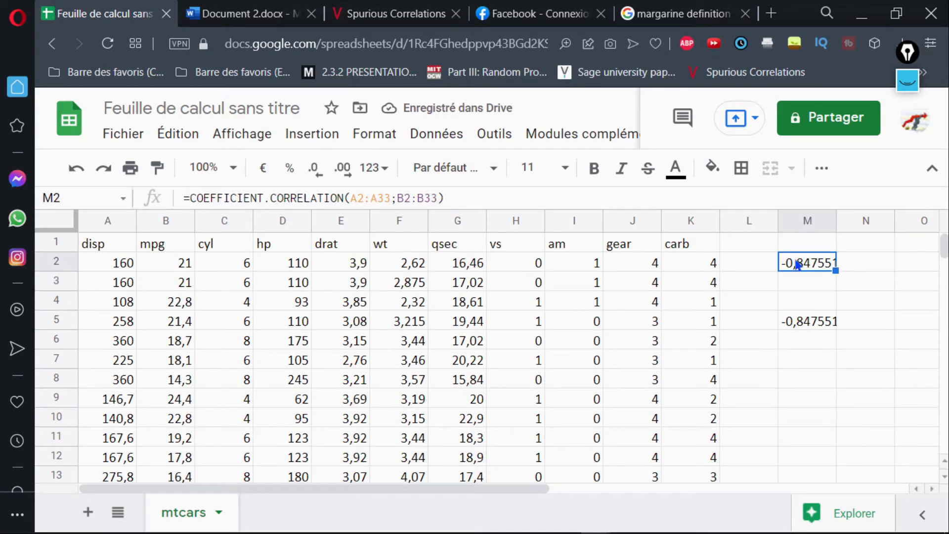
{"action": "left_click", "coordinate": [807, 324]}
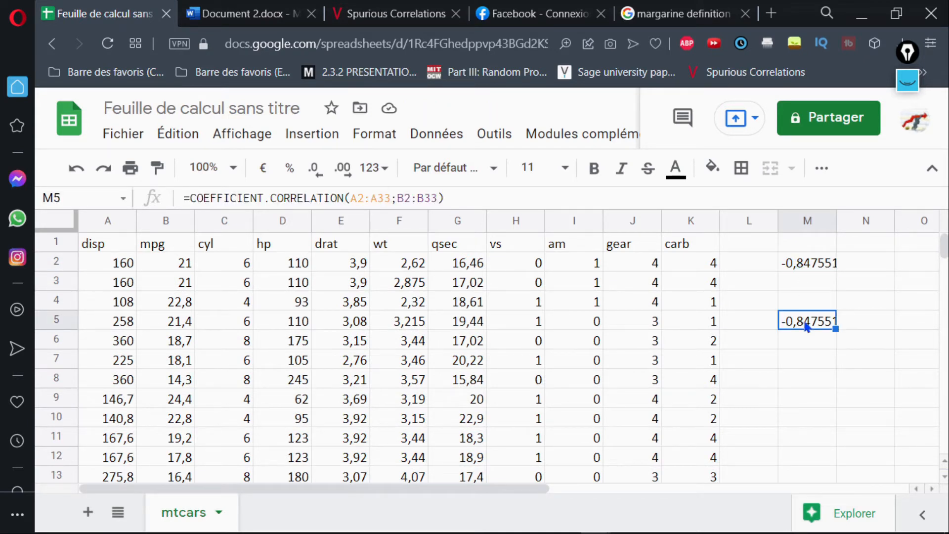
{"action": "left_click", "coordinate": [805, 268]}
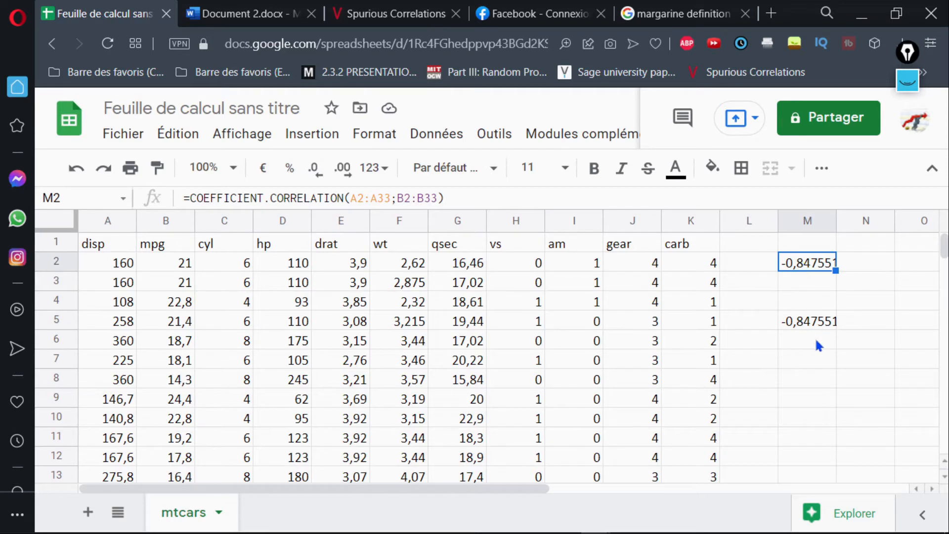
{"action": "double_click", "coordinate": [804, 265]}
{"action": "key", "text": "Return"}
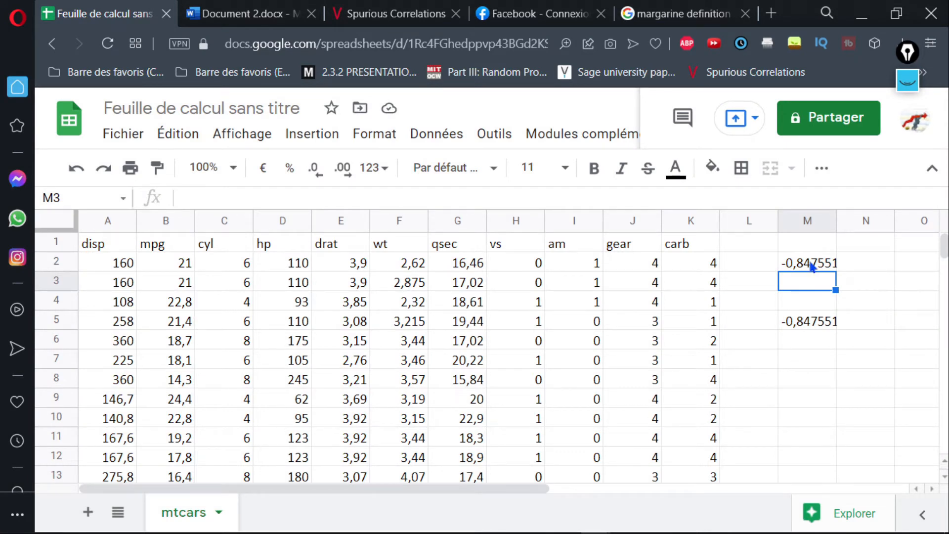
With the black annotation pen, handwrite -1 ≤ r ≤ 1 below the correlation results and r = 0 underneath it.
{"action": "left_click", "coordinate": [908, 80]}
{"action": "left_click", "coordinate": [908, 122]}
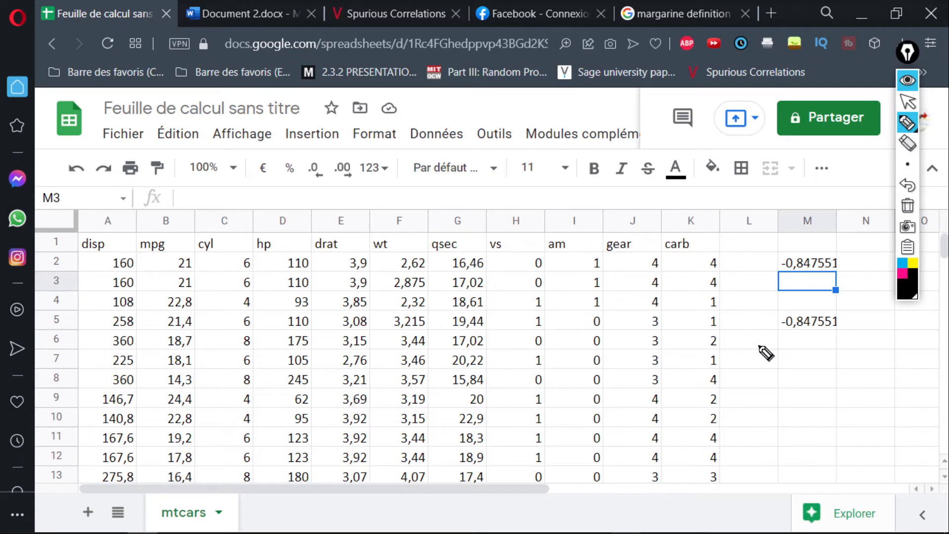
{"action": "mouse_move", "coordinate": [806, 357]}
{"action": "left_mouse_down"}
{"action": "mouse_move", "coordinate": [855, 370]}
{"action": "mouse_move", "coordinate": [853, 378]}
{"action": "left_mouse_up"}
{"action": "left_click_drag", "start_coordinate": [788, 364], "coordinate": [782, 372]}
{"action": "left_click_drag", "start_coordinate": [776, 376], "coordinate": [790, 375]}
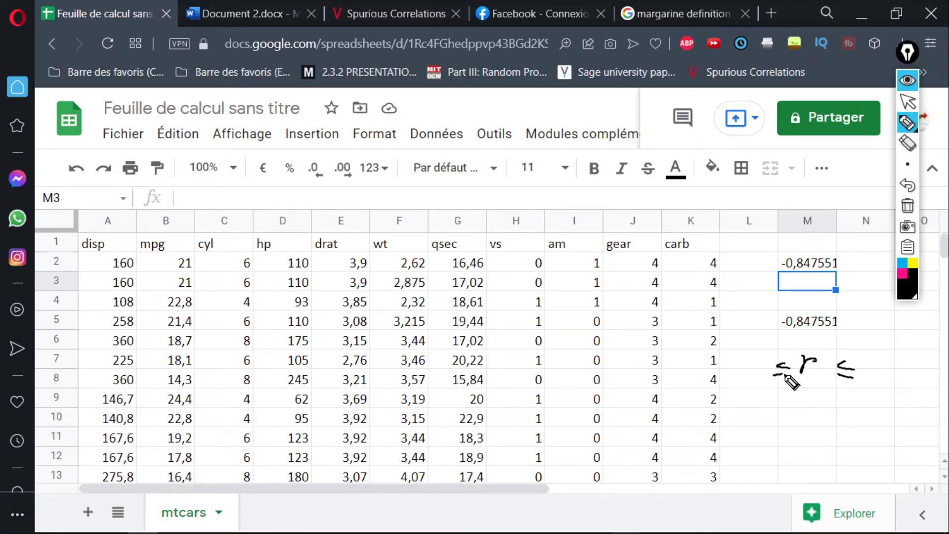
{"action": "left_click_drag", "start_coordinate": [734, 362], "coordinate": [762, 370]}
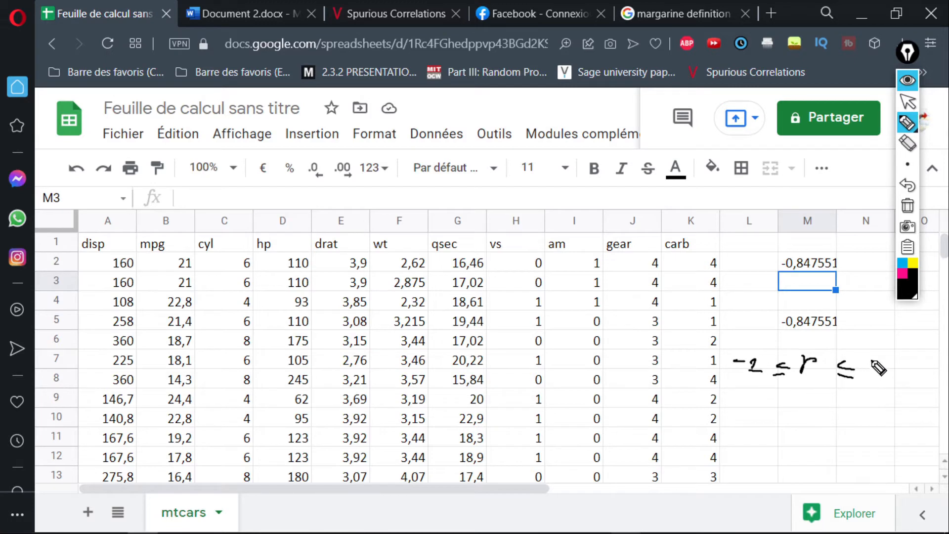
{"action": "left_click_drag", "start_coordinate": [867, 364], "coordinate": [871, 375]}
{"action": "left_click_drag", "start_coordinate": [865, 377], "coordinate": [877, 376]}
{"action": "left_click_drag", "start_coordinate": [756, 416], "coordinate": [774, 415]}
{"action": "left_click_drag", "start_coordinate": [778, 428], "coordinate": [805, 426]}
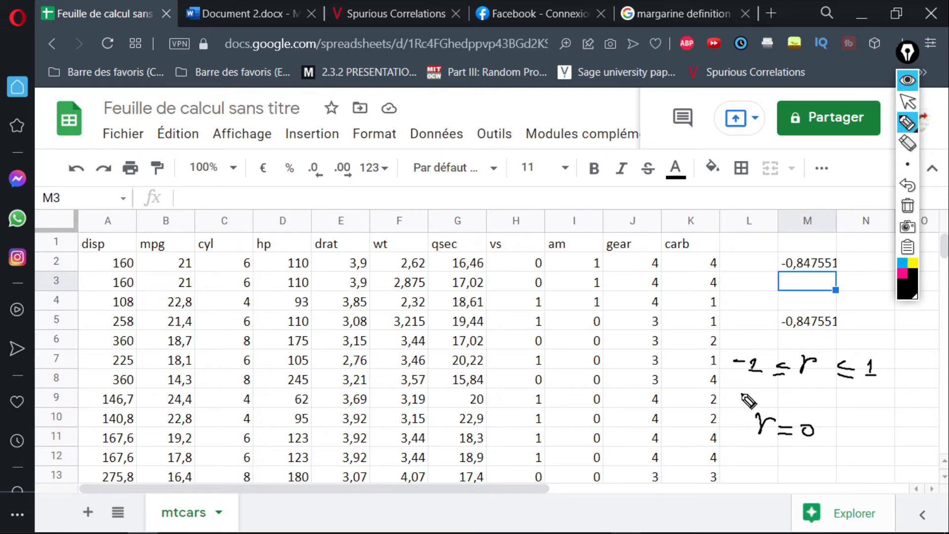
Sketch a pair of axes with arrowheads over columns G to I and label them y and x.
{"action": "mouse_move", "coordinate": [462, 185]}
{"action": "left_mouse_down"}
{"action": "mouse_move", "coordinate": [456, 250]}
{"action": "mouse_move", "coordinate": [589, 255]}
{"action": "mouse_move", "coordinate": [575, 265]}
{"action": "left_mouse_up"}
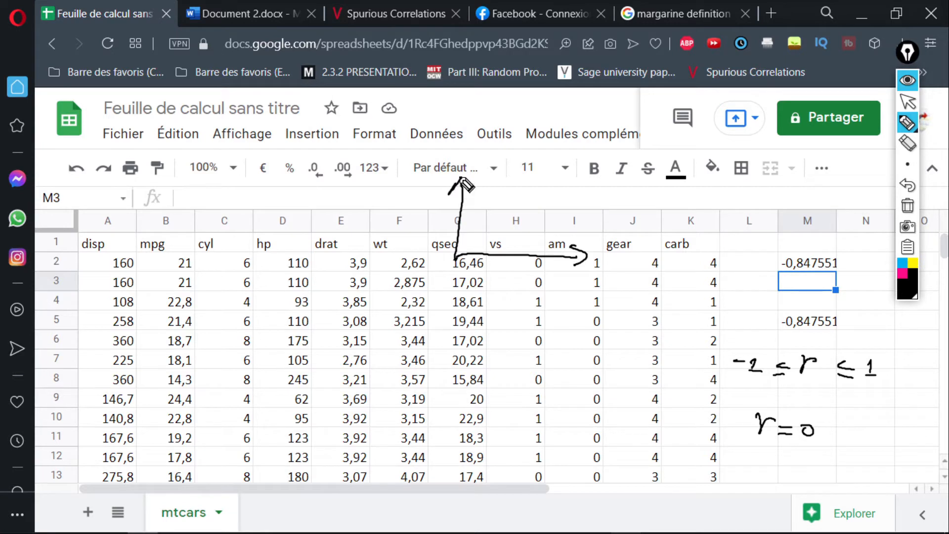
{"action": "left_click_drag", "start_coordinate": [453, 194], "coordinate": [469, 193]}
{"action": "left_click_drag", "start_coordinate": [403, 172], "coordinate": [402, 195]}
{"action": "mouse_move", "coordinate": [576, 275]}
{"action": "left_mouse_down"}
{"action": "mouse_move", "coordinate": [590, 289]}
{"action": "mouse_move", "coordinate": [576, 289]}
{"action": "left_mouse_up"}
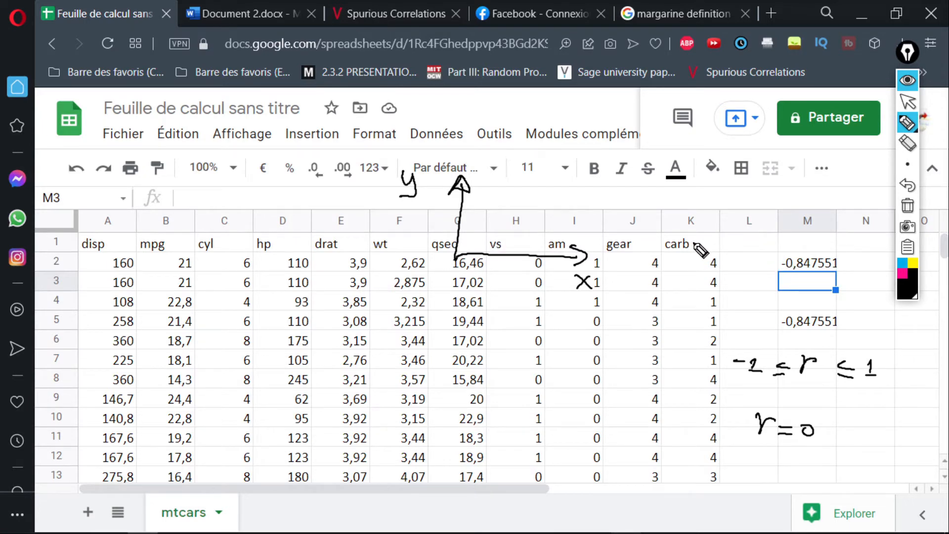
Fill the area between the sketched axes over columns G to I with randomly scattered dots to illustrate no correlation.
{"action": "left_click", "coordinate": [496, 194]}
{"action": "left_click", "coordinate": [506, 200]}
{"action": "left_click", "coordinate": [530, 198]}
{"action": "left_click", "coordinate": [528, 209]}
{"action": "mouse_move", "coordinate": [515, 209]}
{"action": "left_mouse_down"}
{"action": "mouse_move", "coordinate": [486, 230]}
{"action": "mouse_move", "coordinate": [515, 235]}
{"action": "left_mouse_up"}
{"action": "left_click", "coordinate": [505, 222]}
{"action": "left_click", "coordinate": [504, 239]}
{"action": "left_click", "coordinate": [528, 228]}
{"action": "left_click", "coordinate": [549, 229]}
{"action": "left_click", "coordinate": [550, 241]}
{"action": "left_click", "coordinate": [545, 225]}
{"action": "mouse_move", "coordinate": [560, 206]}
{"action": "left_mouse_down"}
{"action": "mouse_move", "coordinate": [515, 185]}
{"action": "mouse_move", "coordinate": [486, 203]}
{"action": "left_mouse_up"}
{"action": "left_click", "coordinate": [553, 200]}
{"action": "left_click", "coordinate": [549, 190]}
{"action": "left_click", "coordinate": [543, 188]}
{"action": "left_click", "coordinate": [489, 187]}
{"action": "left_click_drag", "start_coordinate": [483, 218], "coordinate": [481, 234]}
{"action": "left_click", "coordinate": [490, 245]}
{"action": "left_click", "coordinate": [505, 245]}
{"action": "left_click", "coordinate": [535, 237]}
{"action": "left_click", "coordinate": [527, 238]}
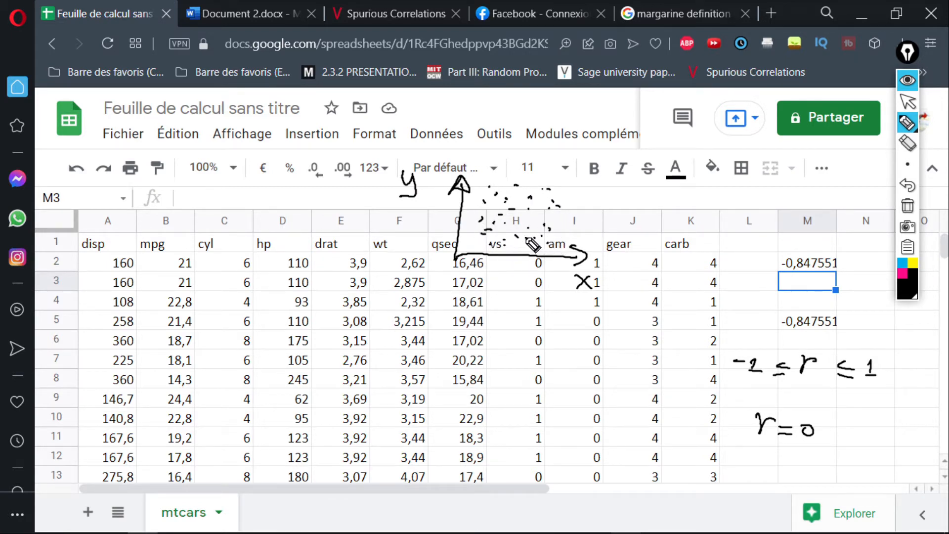
{"action": "left_click", "coordinate": [549, 208]}
{"action": "left_click_drag", "start_coordinate": [555, 208], "coordinate": [557, 213]}
{"action": "left_click_drag", "start_coordinate": [565, 193], "coordinate": [565, 223]}
{"action": "left_click", "coordinate": [563, 236]}
{"action": "left_click", "coordinate": [480, 190]}
{"action": "left_click", "coordinate": [477, 201]}
{"action": "left_click", "coordinate": [476, 211]}
{"action": "left_click", "coordinate": [472, 240]}
{"action": "left_click_drag", "start_coordinate": [476, 222], "coordinate": [567, 228]}
{"action": "left_click", "coordinate": [478, 242]}
{"action": "left_click", "coordinate": [484, 241]}
{"action": "left_click", "coordinate": [512, 241]}
{"action": "left_click", "coordinate": [542, 241]}
{"action": "left_click", "coordinate": [530, 216]}
{"action": "left_click", "coordinate": [565, 204]}
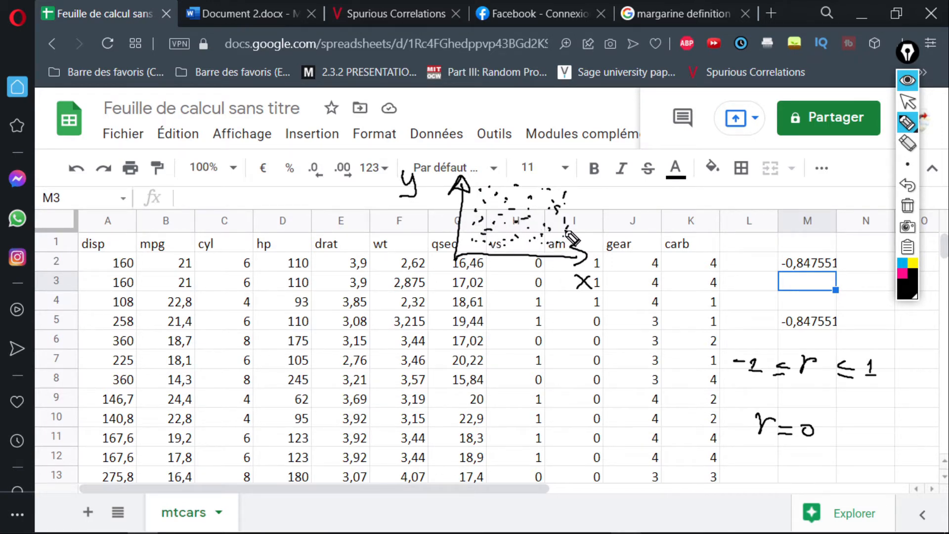
{"action": "left_click", "coordinate": [572, 194]}
{"action": "left_click", "coordinate": [586, 188]}
{"action": "left_click", "coordinate": [586, 202]}
{"action": "left_click", "coordinate": [574, 225]}
{"action": "left_click", "coordinate": [567, 224]}
Circle the 1 in the handwritten inequality with a plus sign, and sketch a second pair of x and y axes above columns L and M.
{"action": "mouse_move", "coordinate": [877, 364]}
{"action": "left_mouse_down"}
{"action": "mouse_move", "coordinate": [885, 358]}
{"action": "mouse_move", "coordinate": [871, 385]}
{"action": "mouse_move", "coordinate": [846, 366]}
{"action": "mouse_move", "coordinate": [861, 346]}
{"action": "mouse_move", "coordinate": [851, 349]}
{"action": "left_mouse_up"}
{"action": "left_click_drag", "start_coordinate": [846, 345], "coordinate": [858, 343]}
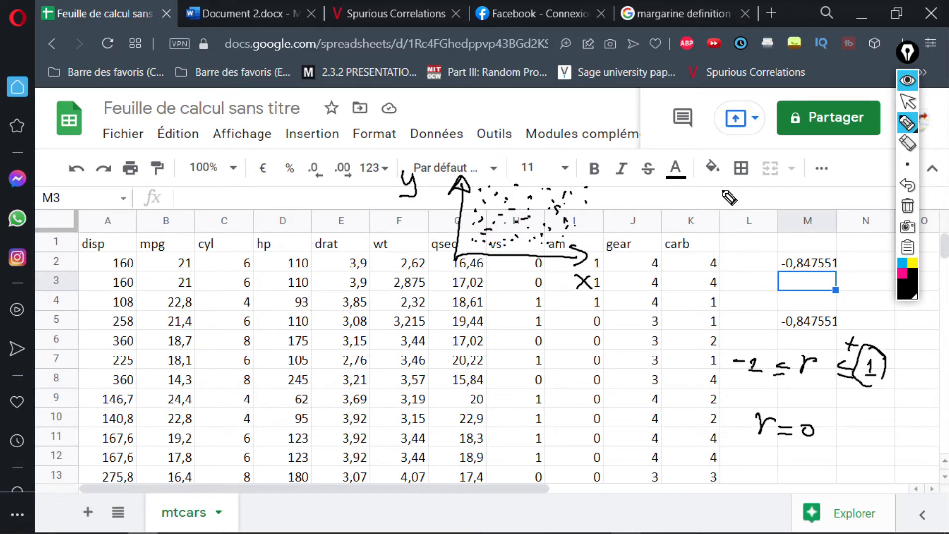
{"action": "mouse_move", "coordinate": [713, 160]}
{"action": "left_mouse_down"}
{"action": "mouse_move", "coordinate": [745, 230]}
{"action": "mouse_move", "coordinate": [811, 226]}
{"action": "mouse_move", "coordinate": [802, 236]}
{"action": "left_mouse_up"}
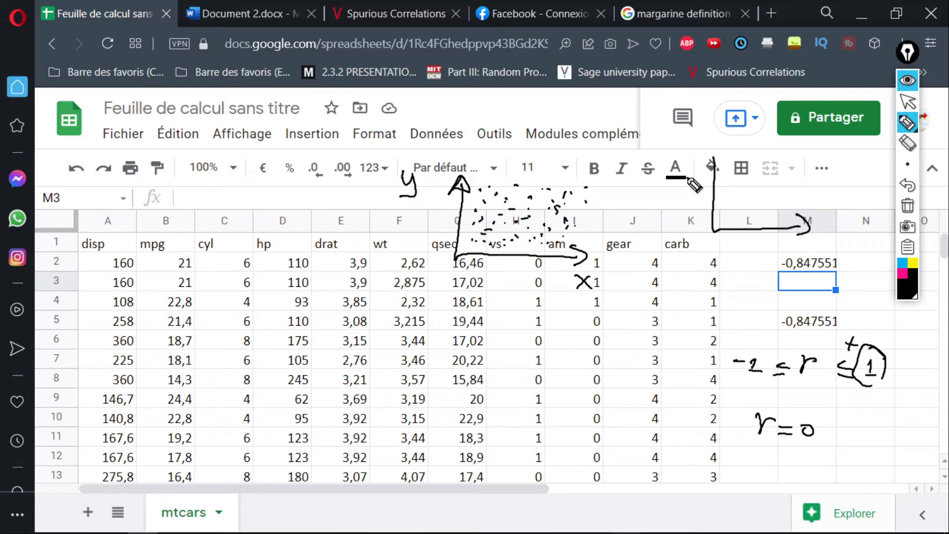
{"action": "mouse_move", "coordinate": [721, 159]}
{"action": "left_mouse_down"}
{"action": "mouse_move", "coordinate": [699, 169]}
{"action": "mouse_move", "coordinate": [719, 171]}
{"action": "left_mouse_up"}
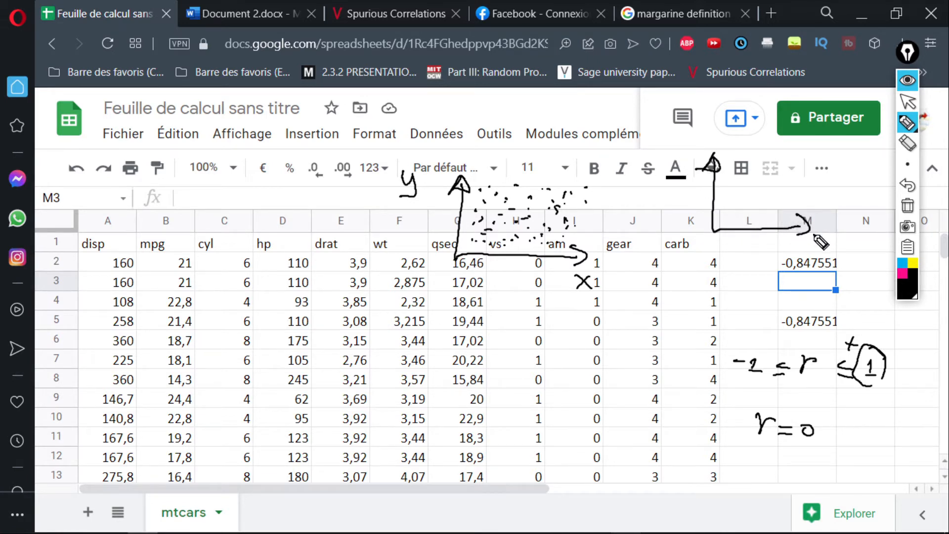
{"action": "mouse_move", "coordinate": [778, 238]}
{"action": "left_mouse_down"}
{"action": "mouse_move", "coordinate": [791, 252]}
{"action": "mouse_move", "coordinate": [779, 253]}
{"action": "left_mouse_up"}
{"action": "left_click_drag", "start_coordinate": [666, 147], "coordinate": [659, 173]}
Draw a rising cloud of dots between the second pair of axes to illustrate a positive correlation.
{"action": "mouse_move", "coordinate": [735, 203]}
{"action": "left_mouse_down"}
{"action": "mouse_move", "coordinate": [746, 212]}
{"action": "mouse_move", "coordinate": [743, 197]}
{"action": "mouse_move", "coordinate": [757, 202]}
{"action": "mouse_move", "coordinate": [766, 166]}
{"action": "left_mouse_up"}
{"action": "left_click", "coordinate": [772, 201]}
{"action": "left_click", "coordinate": [760, 182]}
{"action": "left_click_drag", "start_coordinate": [776, 174], "coordinate": [758, 175]}
{"action": "left_click", "coordinate": [776, 181]}
{"action": "left_click", "coordinate": [769, 186]}
{"action": "left_click_drag", "start_coordinate": [761, 177], "coordinate": [787, 151]}
{"action": "left_click", "coordinate": [788, 172]}
{"action": "left_click", "coordinate": [794, 160]}
{"action": "left_click", "coordinate": [802, 160]}
{"action": "left_click", "coordinate": [792, 163]}
{"action": "left_click", "coordinate": [790, 179]}
{"action": "left_click", "coordinate": [771, 188]}
{"action": "left_click_drag", "start_coordinate": [761, 196], "coordinate": [760, 199]}
{"action": "left_click_drag", "start_coordinate": [758, 203], "coordinate": [750, 199]}
{"action": "left_click", "coordinate": [776, 175]}
{"action": "left_click", "coordinate": [784, 167]}
{"action": "left_click", "coordinate": [806, 158]}
{"action": "left_click", "coordinate": [798, 147]}
{"action": "left_click_drag", "start_coordinate": [812, 156], "coordinate": [817, 157]}
{"action": "left_click", "coordinate": [798, 173]}
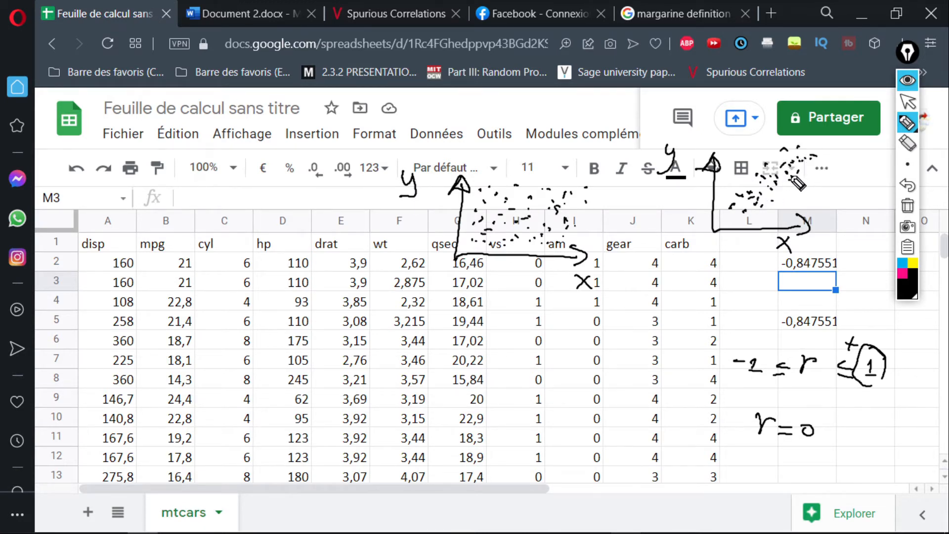
{"action": "left_click", "coordinate": [778, 188]}
{"action": "left_click", "coordinate": [771, 195]}
Draw a pink rising trend line through the second dot cloud and return the pen colour to black.
{"action": "left_click", "coordinate": [903, 273]}
{"action": "left_click_drag", "start_coordinate": [713, 214], "coordinate": [839, 161]}
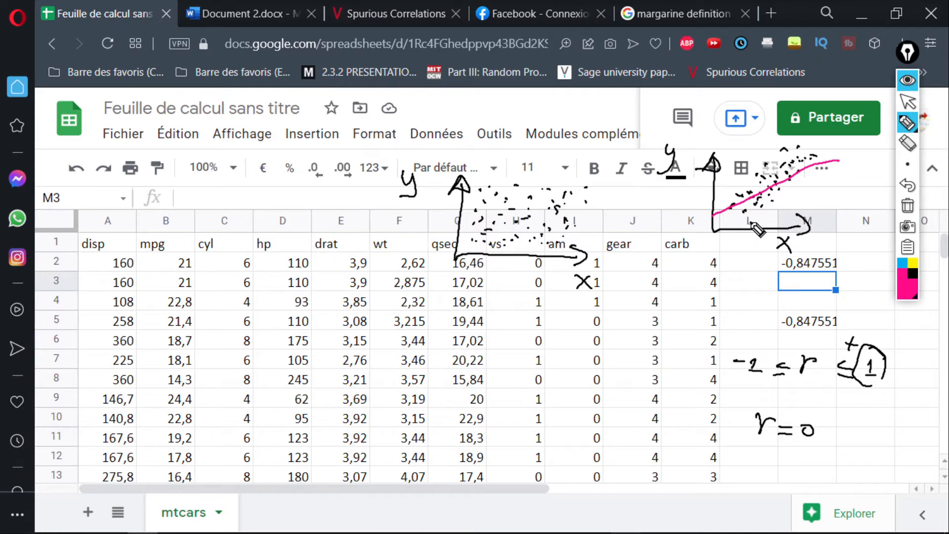
{"action": "left_click", "coordinate": [913, 273]}
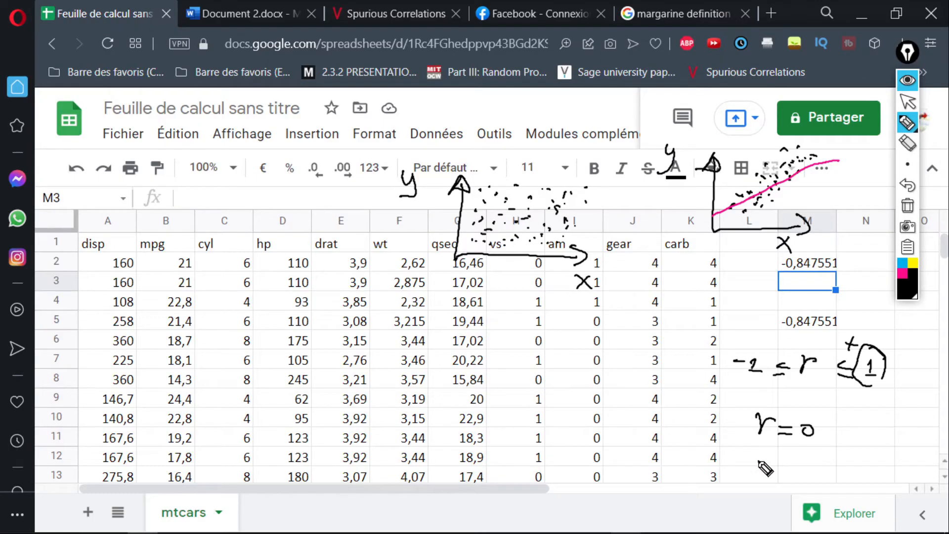
Handwrite r ≈ -0,99 below r = 0, and its positive counterpart below the second pair of axes.
{"action": "mouse_move", "coordinate": [749, 457]}
{"action": "left_mouse_down"}
{"action": "mouse_move", "coordinate": [753, 470]}
{"action": "mouse_move", "coordinate": [789, 457]}
{"action": "left_mouse_up"}
{"action": "left_click_drag", "start_coordinate": [775, 470], "coordinate": [825, 463]}
{"action": "mouse_move", "coordinate": [836, 470]}
{"action": "left_mouse_down"}
{"action": "mouse_move", "coordinate": [834, 478]}
{"action": "mouse_move", "coordinate": [859, 475]}
{"action": "left_mouse_up"}
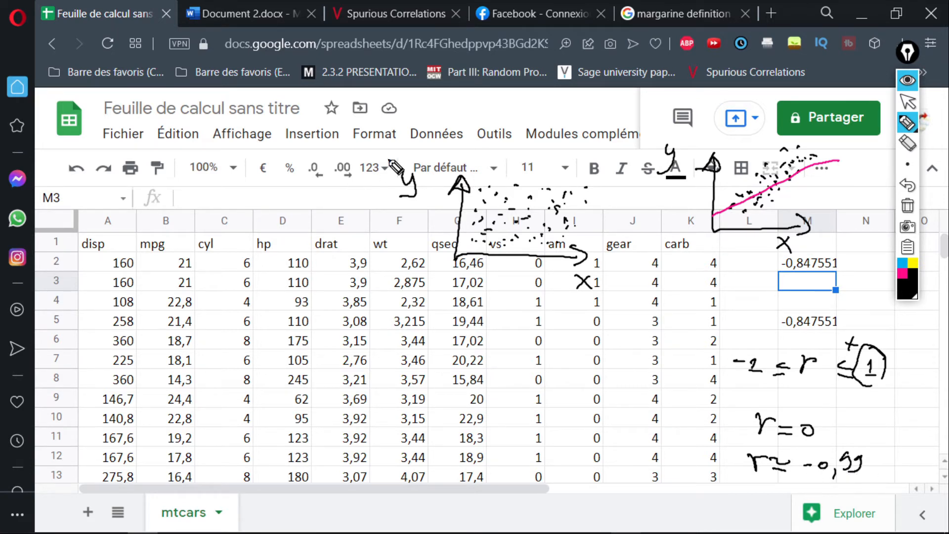
{"action": "mouse_move", "coordinate": [735, 301]}
{"action": "left_mouse_down"}
{"action": "mouse_move", "coordinate": [760, 319]}
{"action": "mouse_move", "coordinate": [797, 304]}
{"action": "mouse_move", "coordinate": [805, 320]}
{"action": "mouse_move", "coordinate": [840, 313]}
{"action": "left_mouse_up"}
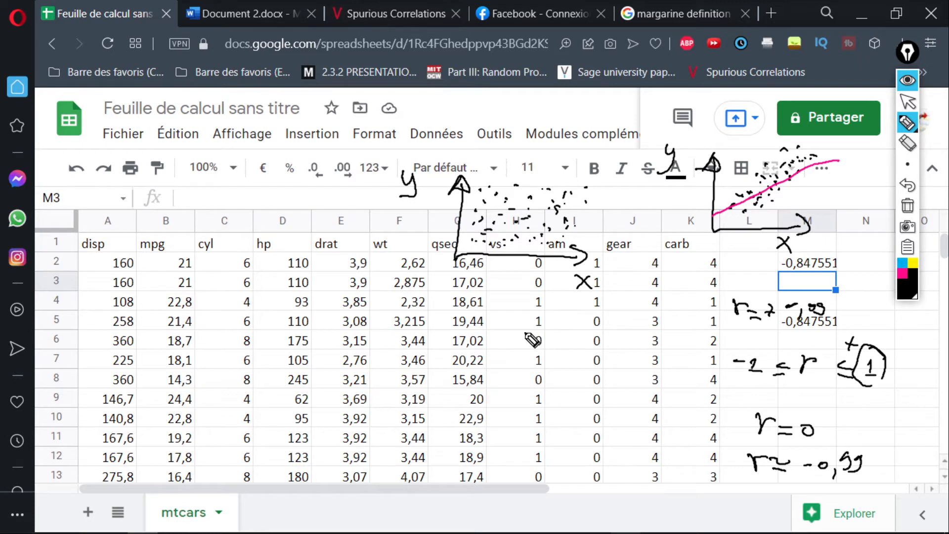
Sketch a third pair of axes with arrowheads over columns H to J, below the first sketch.
{"action": "mouse_move", "coordinate": [521, 320]}
{"action": "left_mouse_down"}
{"action": "mouse_move", "coordinate": [536, 385]}
{"action": "mouse_move", "coordinate": [673, 380]}
{"action": "mouse_move", "coordinate": [665, 388]}
{"action": "left_mouse_up"}
{"action": "left_click", "coordinate": [521, 311]}
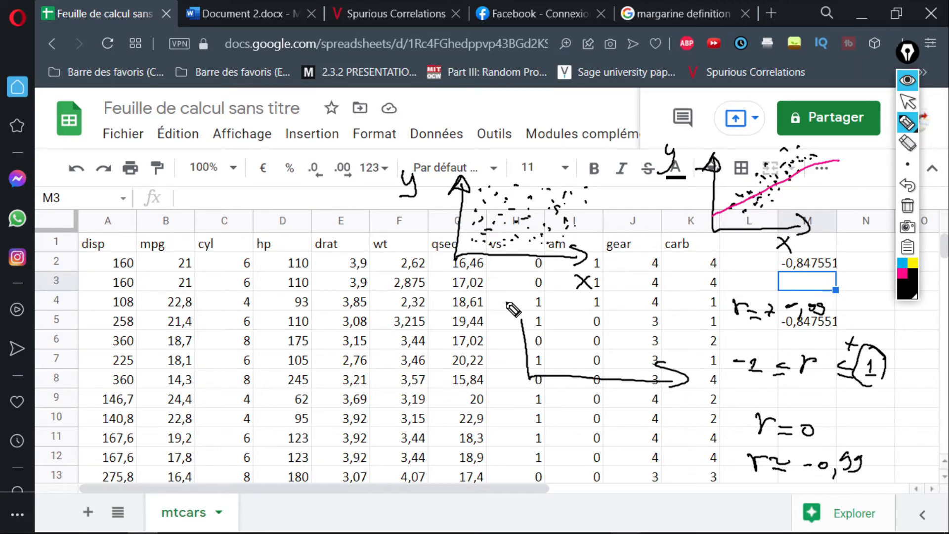
{"action": "left_click_drag", "start_coordinate": [522, 319], "coordinate": [560, 311]}
Draw a falling cloud of dots between the third pair of axes and label the axes x and y.
{"action": "left_click", "coordinate": [569, 327]}
{"action": "left_click", "coordinate": [573, 342]}
{"action": "left_click", "coordinate": [585, 330]}
{"action": "left_click", "coordinate": [601, 323]}
{"action": "mouse_move", "coordinate": [608, 338]}
{"action": "left_mouse_down"}
{"action": "mouse_move", "coordinate": [599, 359]}
{"action": "mouse_move", "coordinate": [624, 364]}
{"action": "left_mouse_up"}
{"action": "left_click_drag", "start_coordinate": [636, 362], "coordinate": [609, 340]}
{"action": "left_click_drag", "start_coordinate": [598, 337], "coordinate": [599, 343]}
{"action": "mouse_move", "coordinate": [572, 310]}
{"action": "left_mouse_down"}
{"action": "mouse_move", "coordinate": [557, 307]}
{"action": "mouse_move", "coordinate": [554, 294]}
{"action": "left_mouse_up"}
{"action": "mouse_move", "coordinate": [563, 295]}
{"action": "left_mouse_down"}
{"action": "mouse_move", "coordinate": [540, 296]}
{"action": "mouse_move", "coordinate": [553, 324]}
{"action": "left_mouse_up"}
{"action": "left_click_drag", "start_coordinate": [566, 336], "coordinate": [580, 343]}
{"action": "left_click_drag", "start_coordinate": [588, 347], "coordinate": [591, 348]}
{"action": "left_click_drag", "start_coordinate": [600, 352], "coordinate": [614, 360]}
{"action": "left_click_drag", "start_coordinate": [665, 414], "coordinate": [678, 430]}
{"action": "left_click_drag", "start_coordinate": [677, 415], "coordinate": [665, 430]}
{"action": "mouse_move", "coordinate": [500, 302]}
{"action": "left_mouse_down"}
{"action": "mouse_move", "coordinate": [502, 311]}
{"action": "mouse_move", "coordinate": [491, 314]}
{"action": "left_mouse_up"}
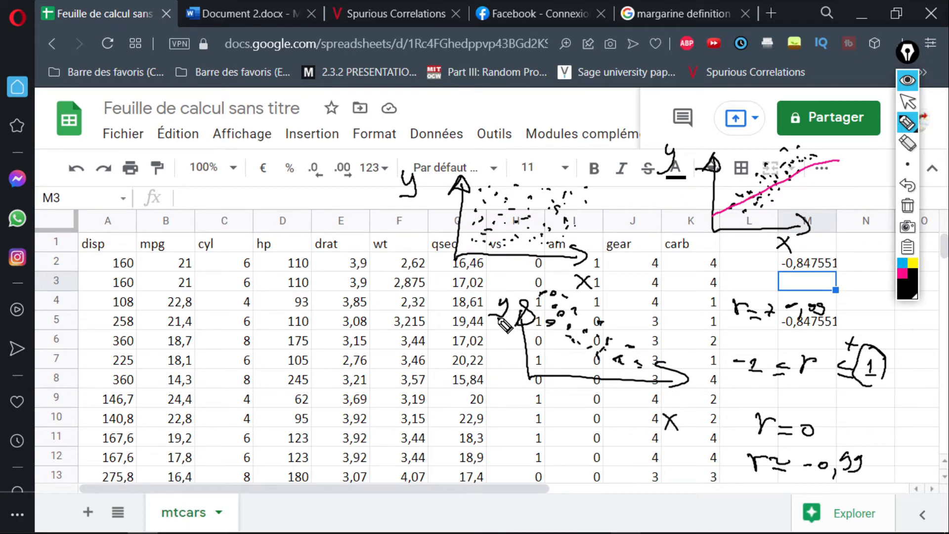
Switch the pen to pink, draw a falling trend line through the third dot cloud, and mark short guide strokes towards it.
{"action": "left_click", "coordinate": [906, 277]}
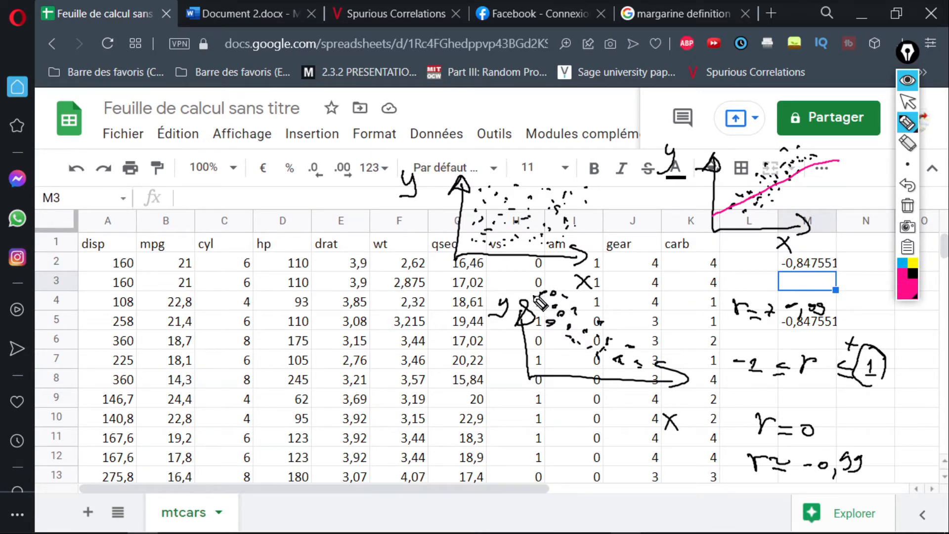
{"action": "left_click_drag", "start_coordinate": [522, 283], "coordinate": [618, 367]}
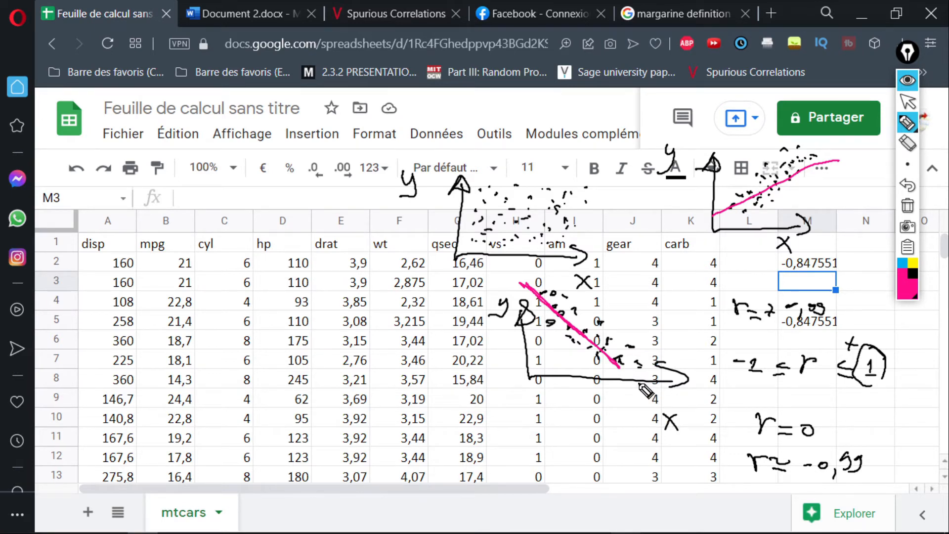
{"action": "left_click_drag", "start_coordinate": [521, 334], "coordinate": [530, 334]}
{"action": "left_click_drag", "start_coordinate": [533, 352], "coordinate": [598, 354]}
{"action": "left_click", "coordinate": [618, 354]}
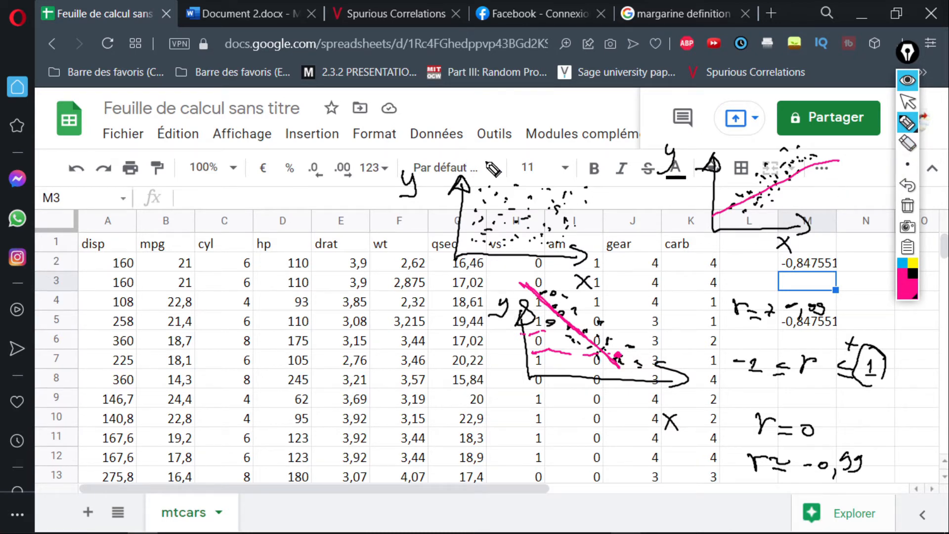
Clear all the ink drawings from the screen and collapse the annotation tools.
{"action": "left_click", "coordinate": [908, 205]}
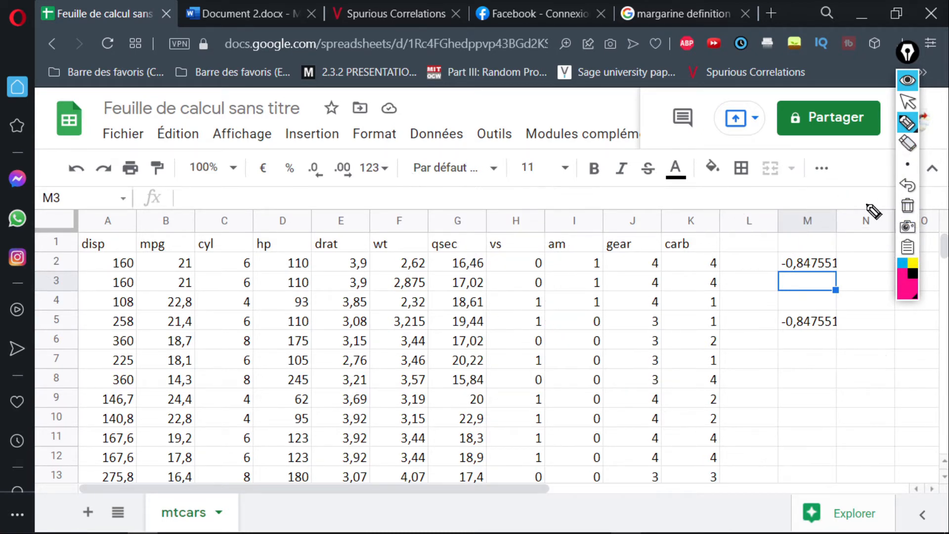
{"action": "key", "text": "ctrl+shift+1"}
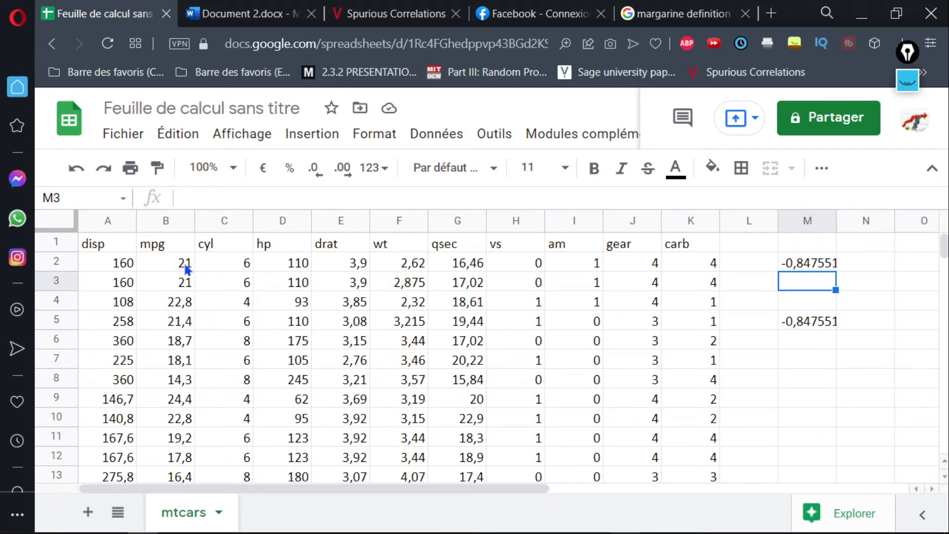
Select the disp and mpg data in A1:B33, headers included.
{"action": "left_click", "coordinate": [310, 141]}
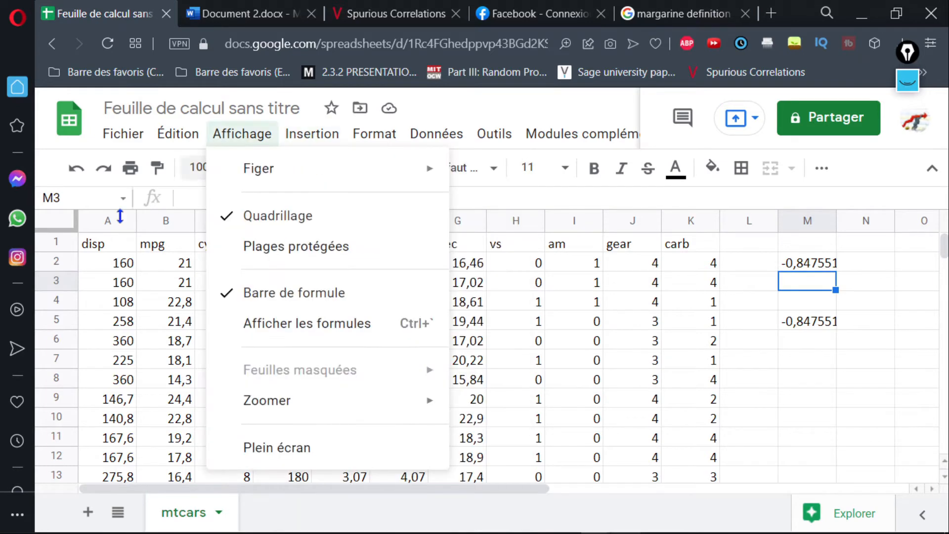
{"action": "left_click", "coordinate": [97, 243]}
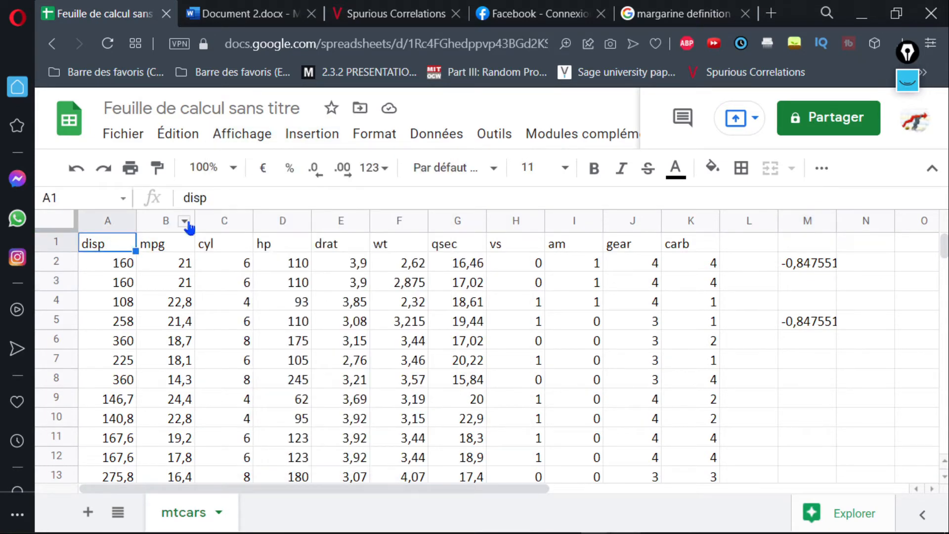
{"action": "key", "text": "shift+Right"}
{"action": "key", "text": "shift+Down"}
{"action": "key", "text": "shift+Down"}
{"action": "key", "text": "shift+Down"}
{"action": "key", "text": "shift+Down"}
{"action": "key", "text": "shift+Down"}
{"action": "key", "text": "shift+Down"}
{"action": "key", "text": "shift+Down"}
{"action": "key", "text": "shift+Down"}
{"action": "key", "text": "shift+Down"}
{"action": "key", "text": "shift+Down"}
{"action": "key", "text": "shift+Down"}
{"action": "key", "text": "shift+Down"}
{"action": "key", "text": "shift+Down"}
{"action": "key", "text": "shift+Down"}
{"action": "key", "text": "shift+Down"}
{"action": "key", "text": "shift+Down"}
{"action": "key", "text": "shift+Down"}
{"action": "key", "text": "shift+Down"}
{"action": "key", "text": "shift+Down"}
{"action": "key", "text": "shift+Down"}
{"action": "key", "text": "shift+Down"}
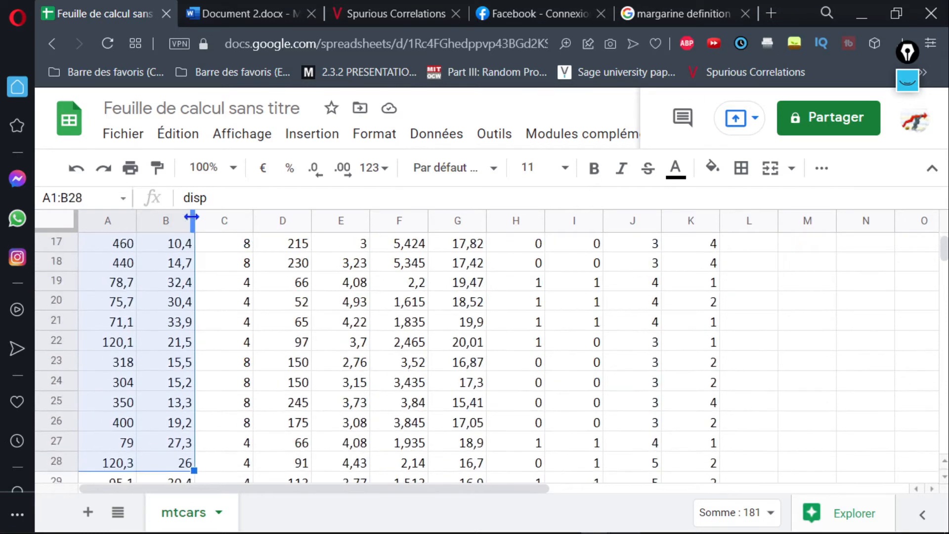
{"action": "key", "text": "shift+Up"}
{"action": "key", "text": "shift+Up"}
{"action": "key", "text": "shift+Up"}
{"action": "key", "text": "shift+Up"}
{"action": "key", "text": "shift+Up"}
{"action": "key", "text": "shift+Up"}
{"action": "key", "text": "shift+Up"}
{"action": "key", "text": "shift+Up"}
{"action": "key", "text": "shift+Up"}
{"action": "key", "text": "shift+Up"}
{"action": "key", "text": "shift+Up"}
{"action": "key", "text": "shift+Up"}
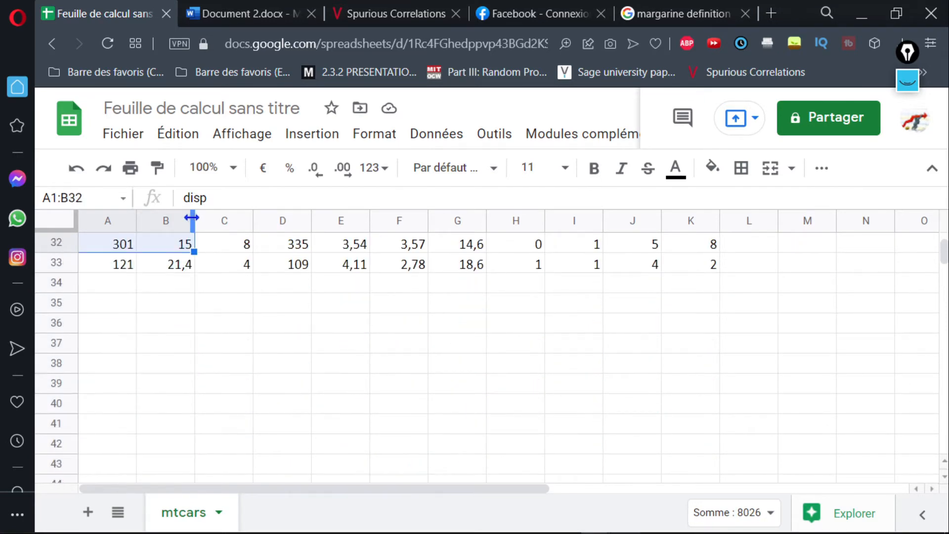
{"action": "key", "text": "shift+Down"}
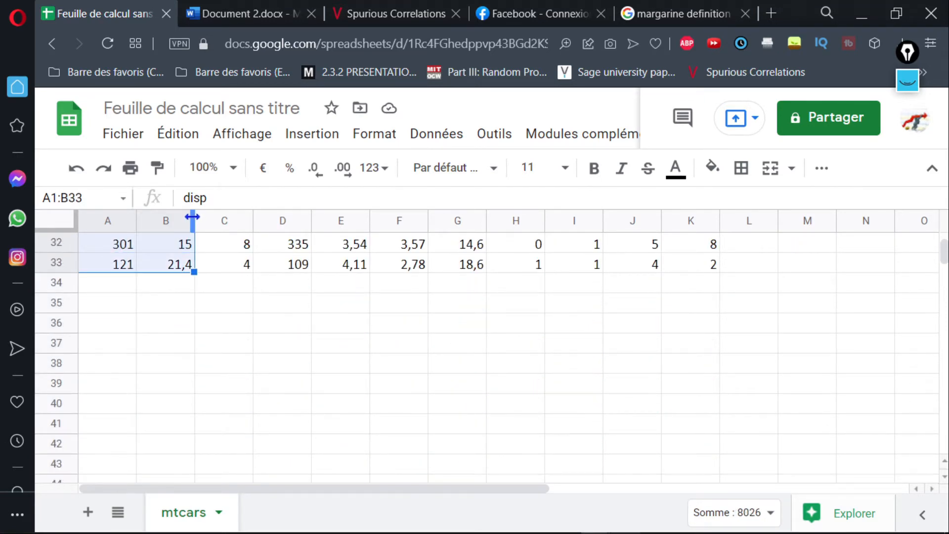
Insert a chart from the selected range, change it to the suggested scatter chart of mpg against disp, and close the chart editor.
{"action": "left_click", "coordinate": [315, 139]}
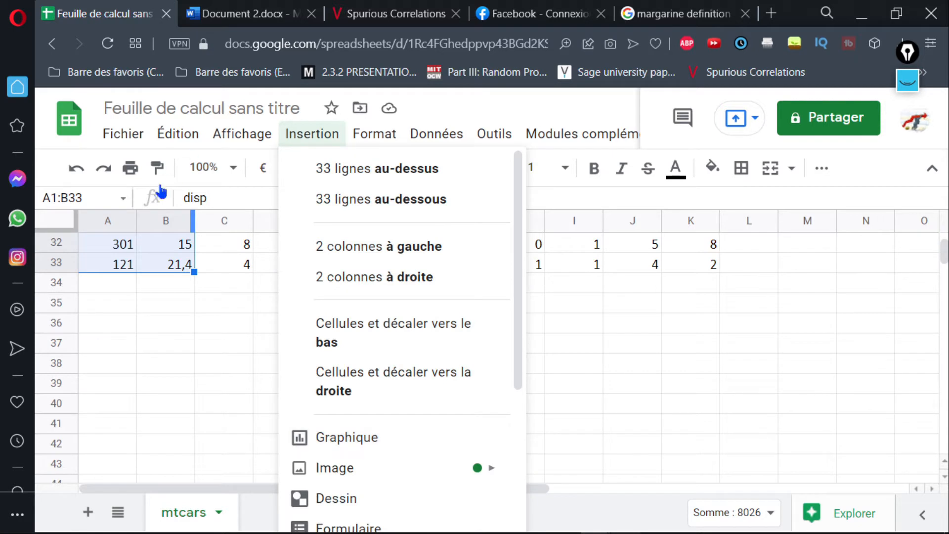
{"action": "left_click", "coordinate": [339, 440]}
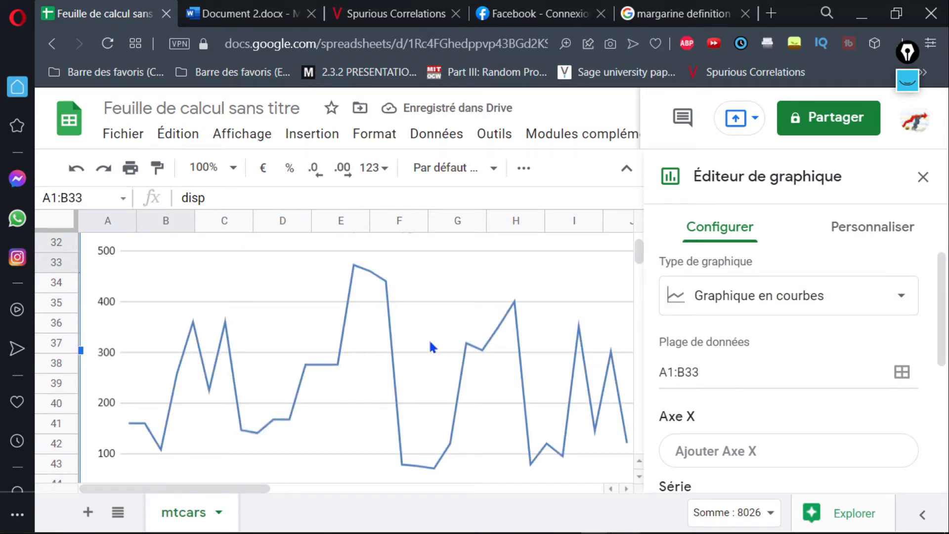
{"action": "left_click", "coordinate": [717, 228]}
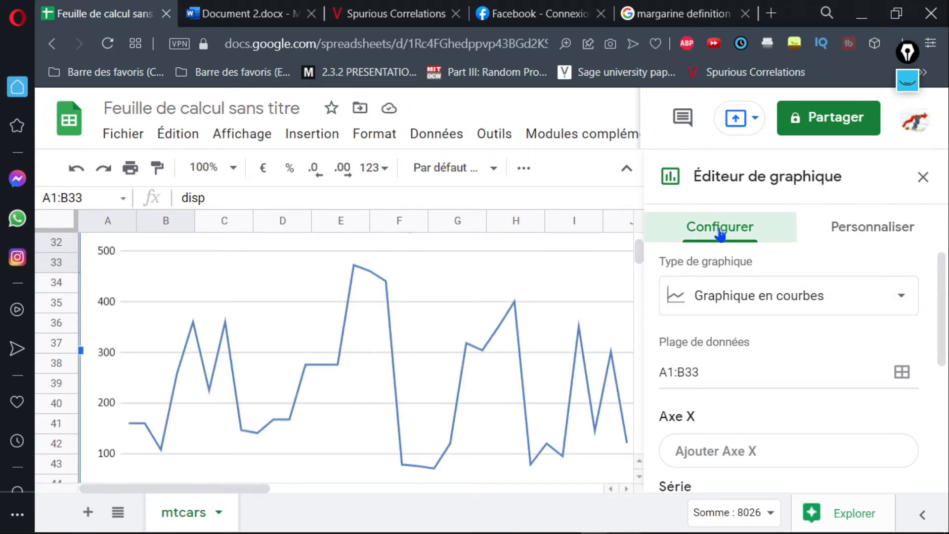
{"action": "left_click", "coordinate": [846, 307]}
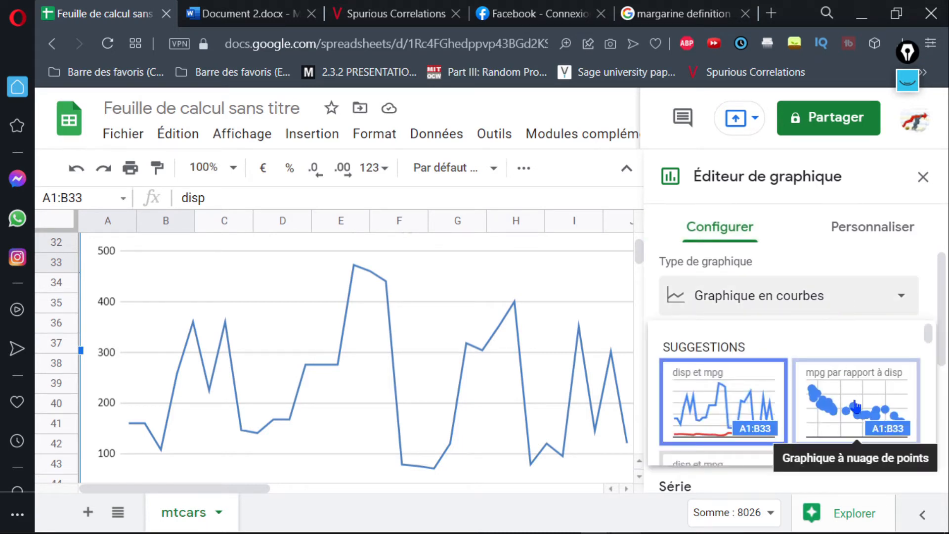
{"action": "left_click", "coordinate": [854, 406]}
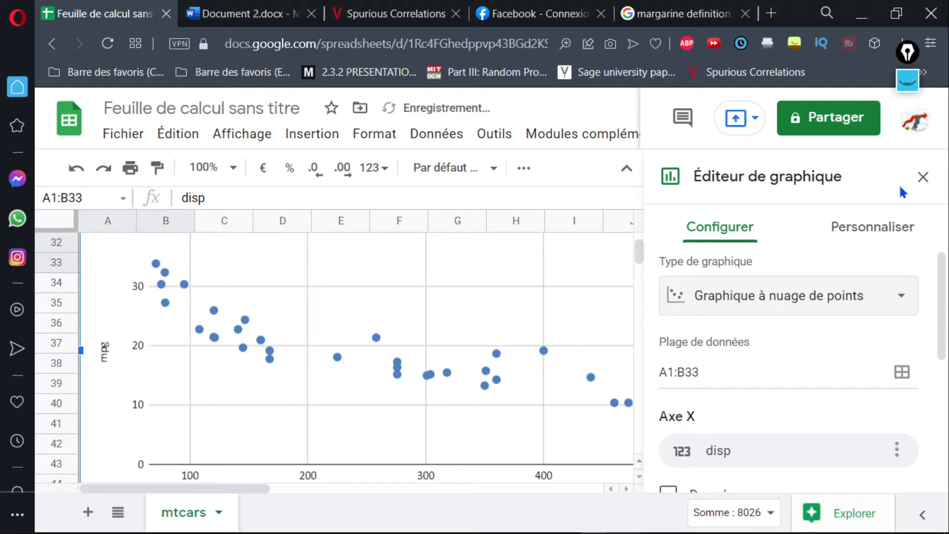
{"action": "left_click", "coordinate": [923, 177]}
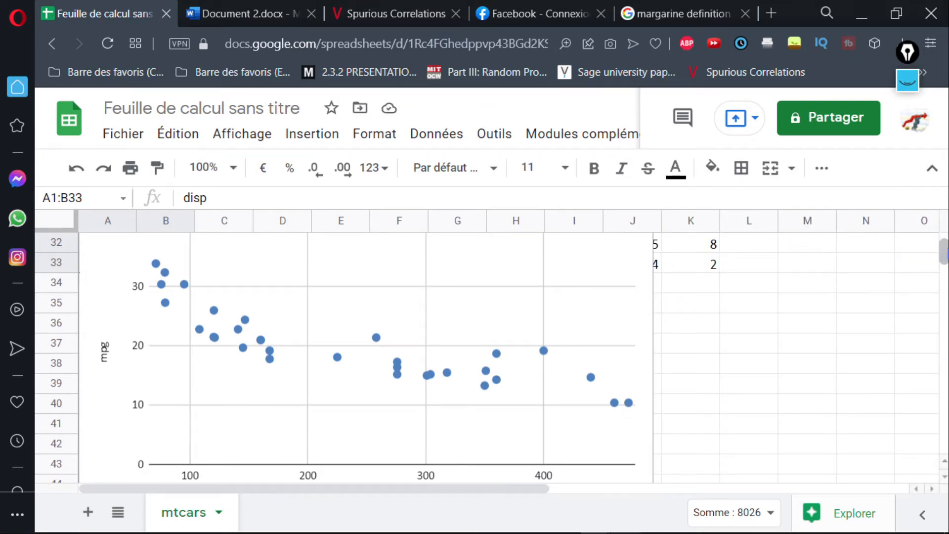
Examine the mpg against disp scatter chart alongside the data and correlation coefficients in column M.
{"action": "scroll", "coordinate": [943, 254], "scroll_direction": "up", "scroll_amount": 2}
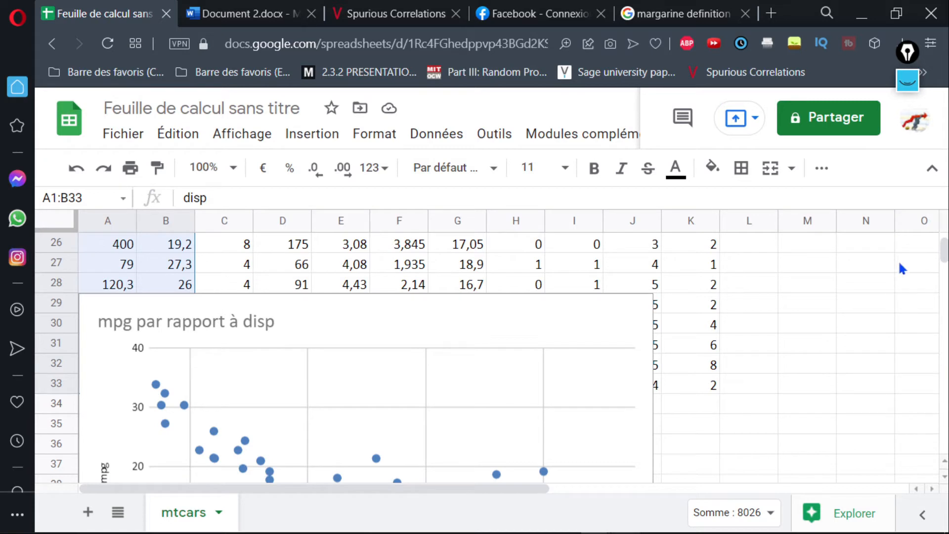
{"action": "scroll", "coordinate": [943, 249], "scroll_direction": "down", "scroll_amount": 4}
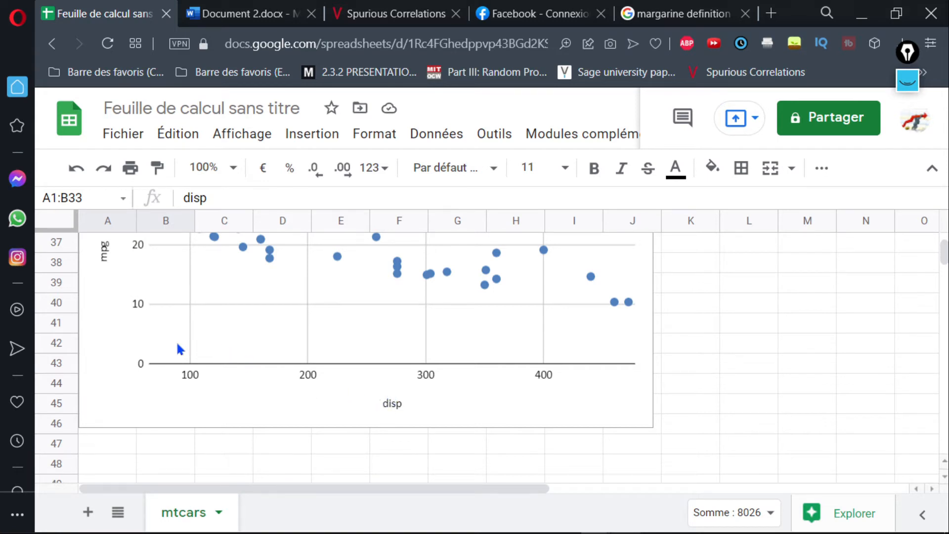
{"action": "left_click", "coordinate": [733, 339]}
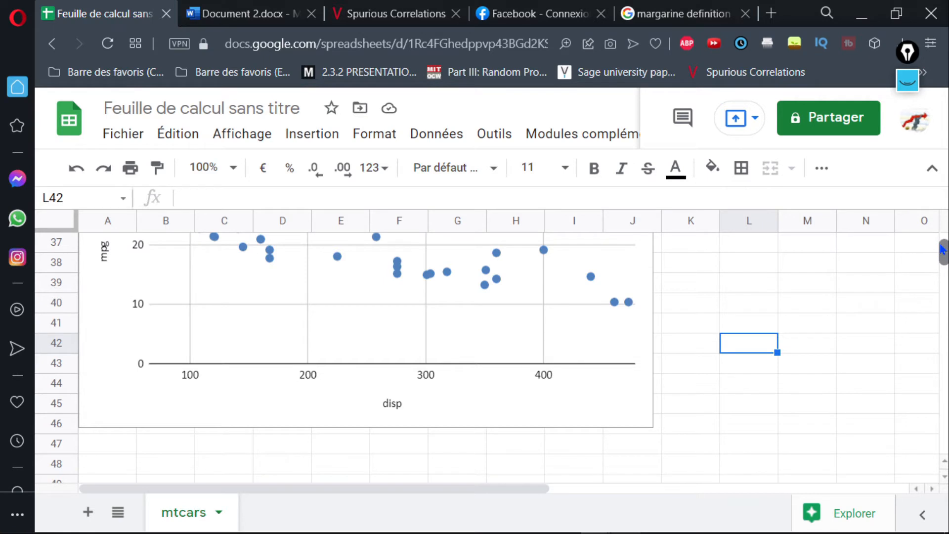
{"action": "scroll", "coordinate": [943, 247], "scroll_direction": "up", "scroll_amount": 3}
{"action": "scroll", "coordinate": [943, 248], "scroll_direction": "down", "scroll_amount": 4}
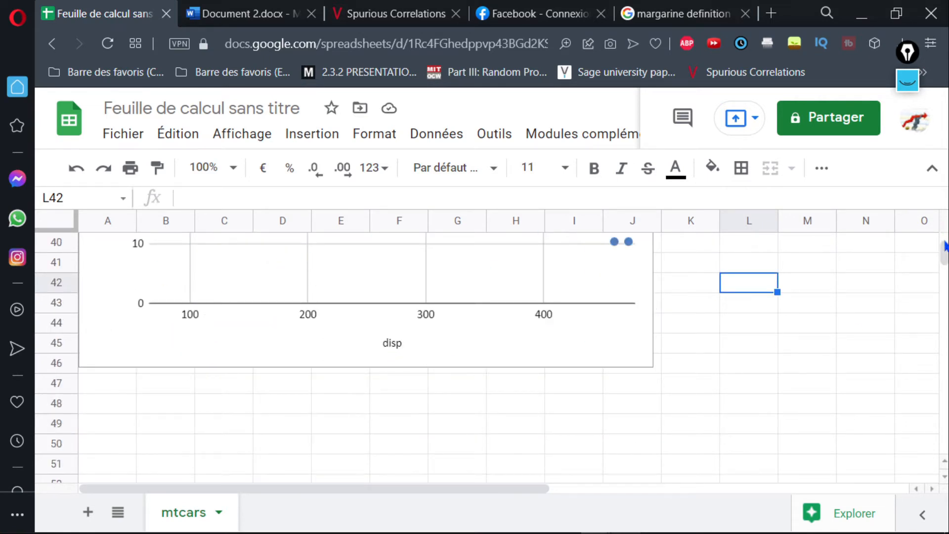
{"action": "scroll", "coordinate": [944, 255], "scroll_direction": "up", "scroll_amount": 5}
{"action": "scroll", "coordinate": [944, 255], "scroll_direction": "up", "scroll_amount": 8}
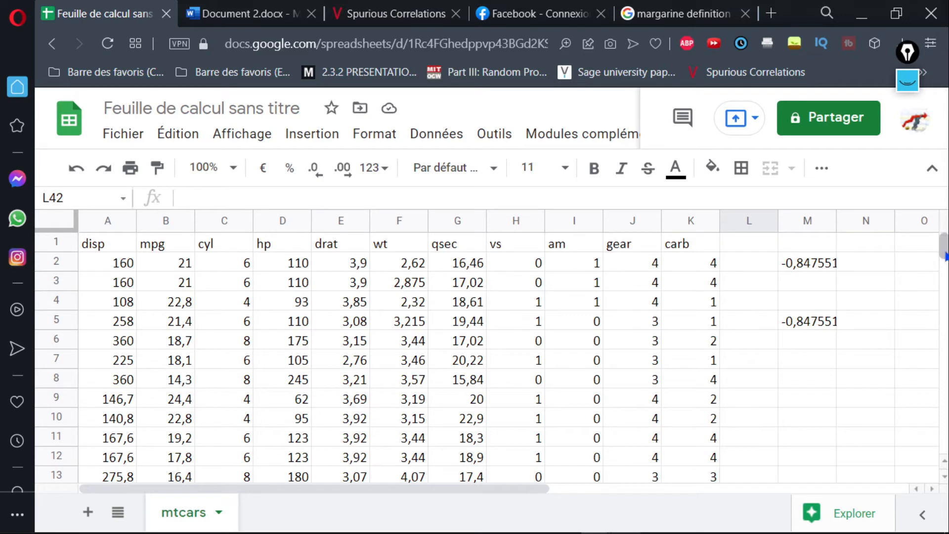
{"action": "left_click_drag", "start_coordinate": [944, 249], "coordinate": [944, 262]}
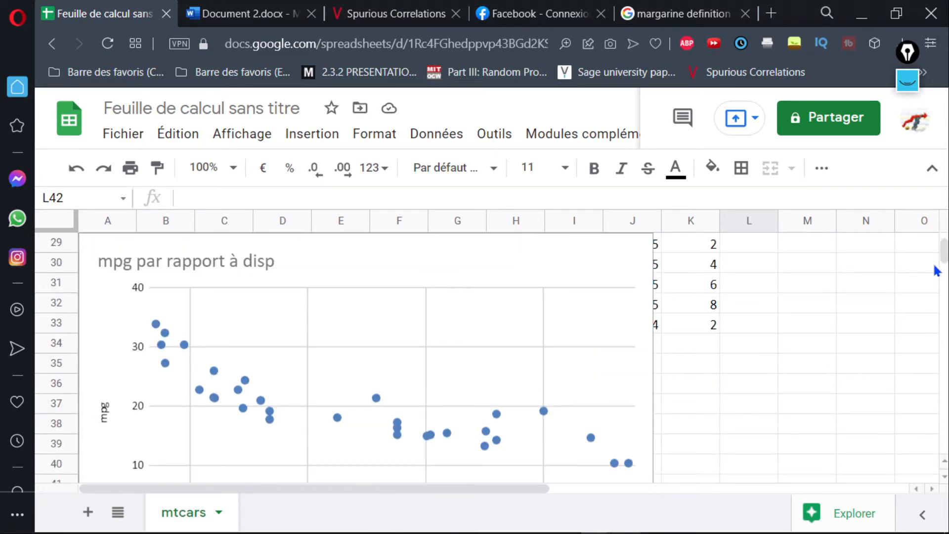
{"action": "left_click_drag", "start_coordinate": [946, 262], "coordinate": [943, 255]}
Reopen the scatter chart's editor and add a linear trendline to the mpg series.
{"action": "left_click", "coordinate": [627, 257]}
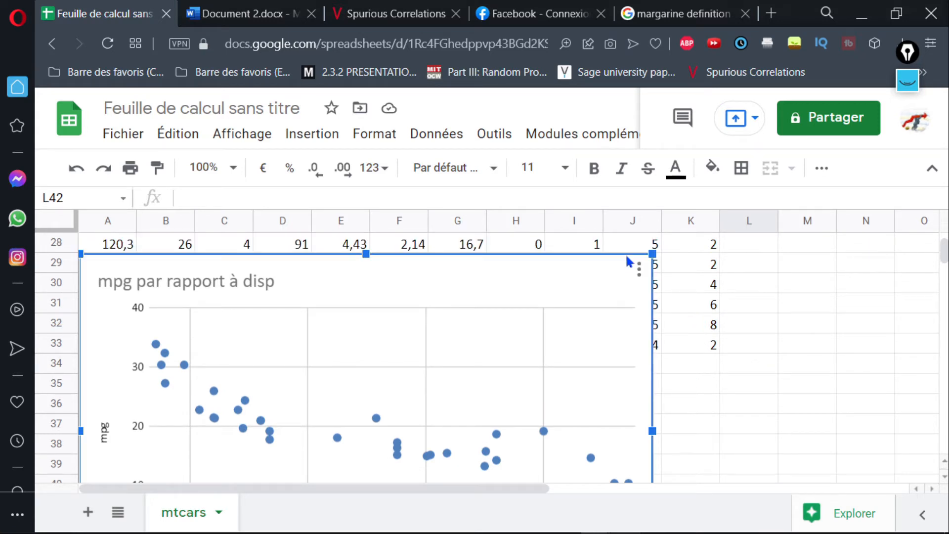
{"action": "double_click", "coordinate": [593, 286]}
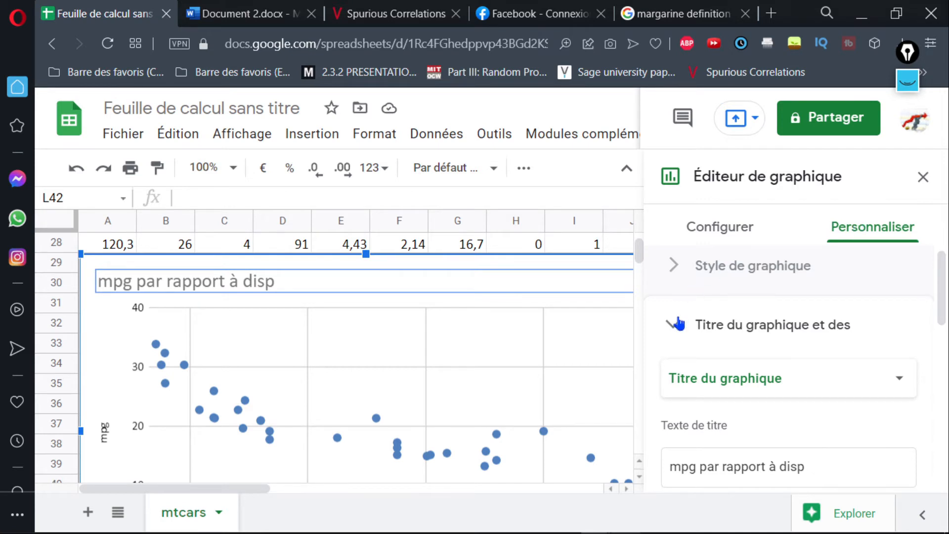
{"action": "scroll", "coordinate": [791, 371], "scroll_direction": "down", "scroll_amount": 3}
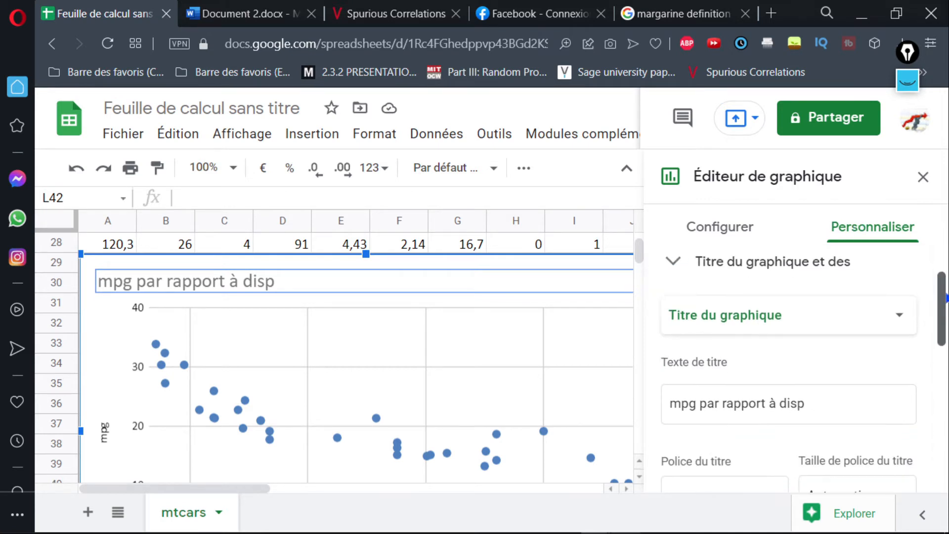
{"action": "scroll", "coordinate": [669, 394], "scroll_direction": "down", "scroll_amount": 2}
{"action": "scroll", "coordinate": [668, 394], "scroll_direction": "up", "scroll_amount": 5}
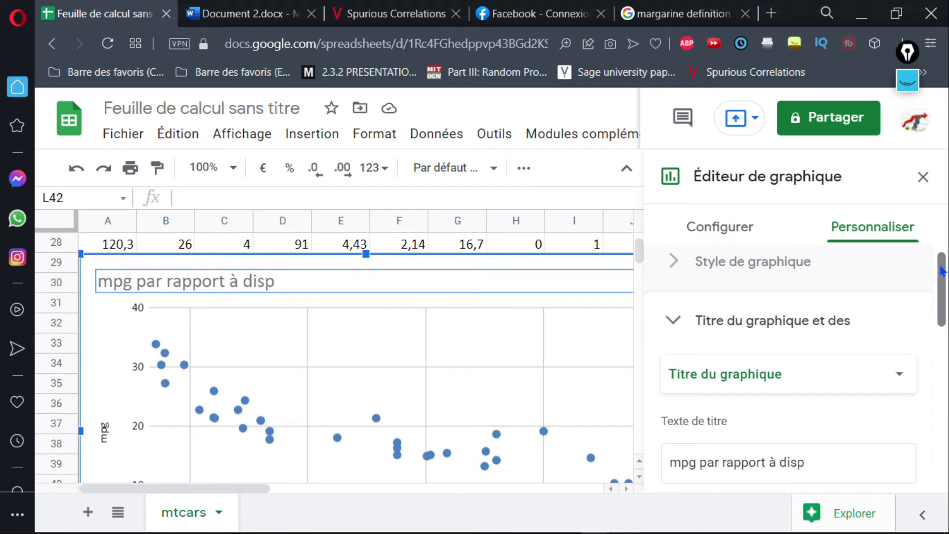
{"action": "left_click", "coordinate": [672, 321]}
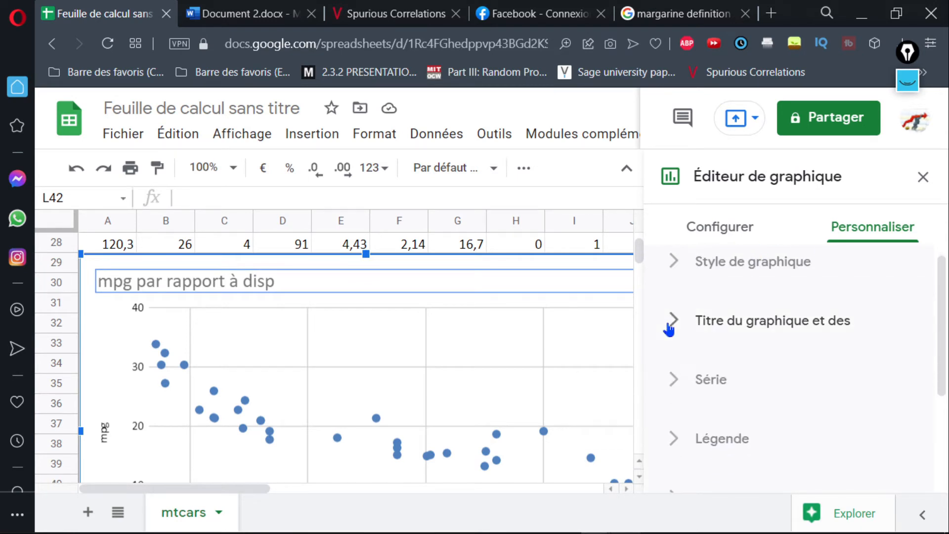
{"action": "left_click", "coordinate": [677, 397]}
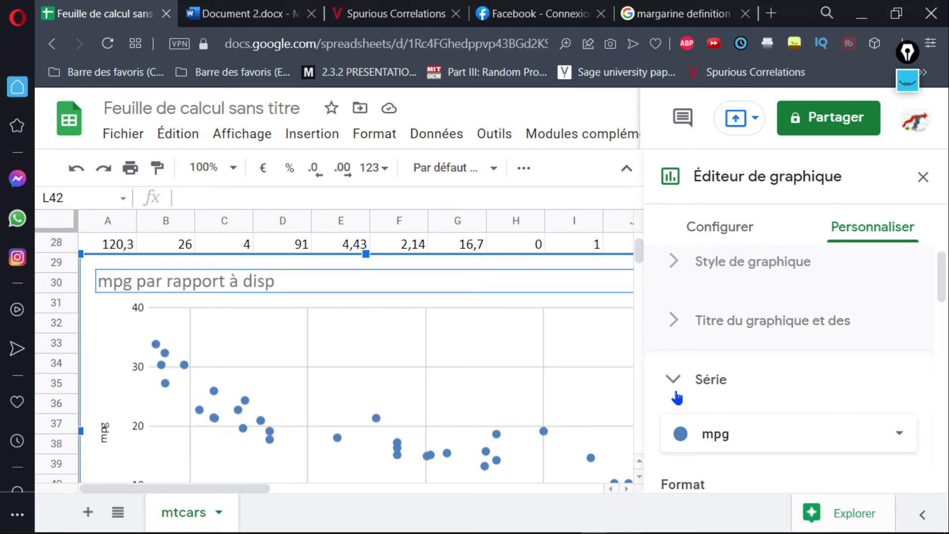
{"action": "left_click_drag", "start_coordinate": [945, 278], "coordinate": [940, 420]}
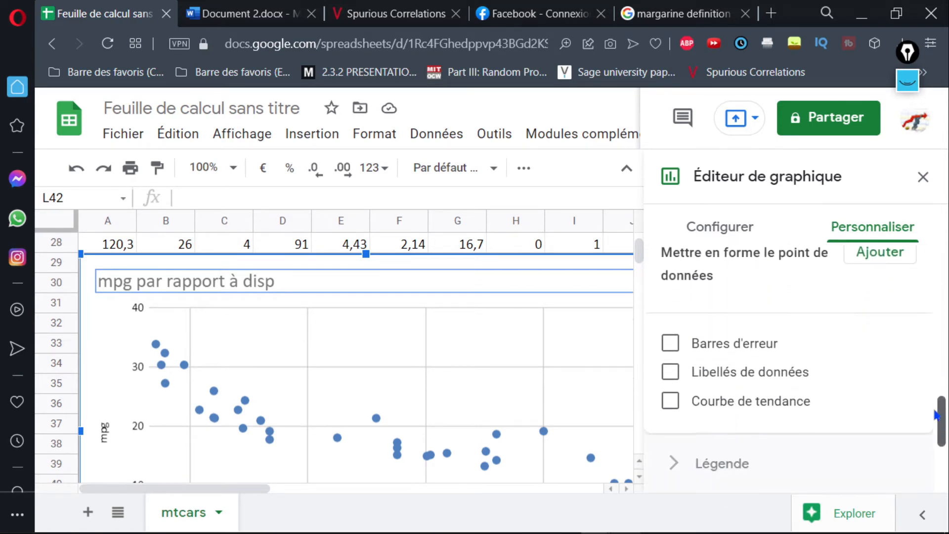
{"action": "left_click", "coordinate": [670, 404]}
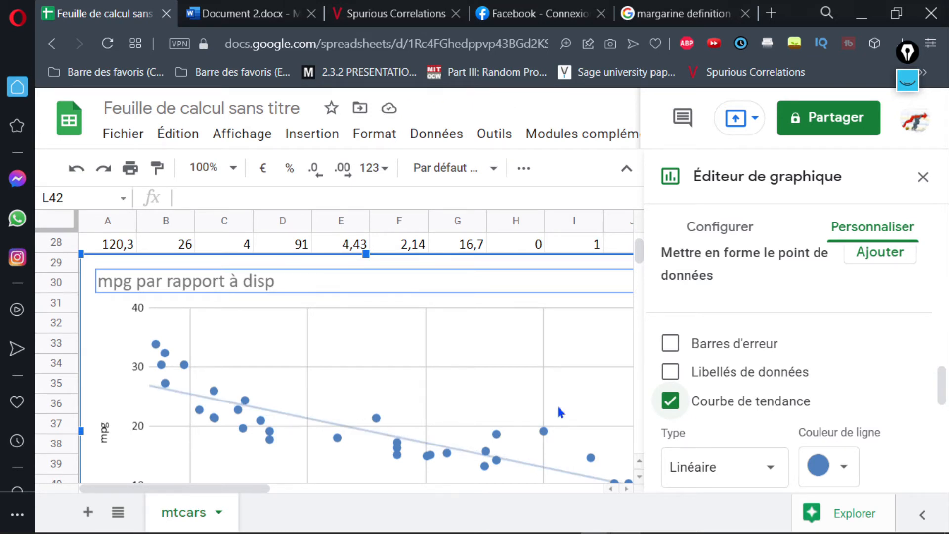
{"action": "left_click_drag", "start_coordinate": [942, 401], "coordinate": [937, 417]}
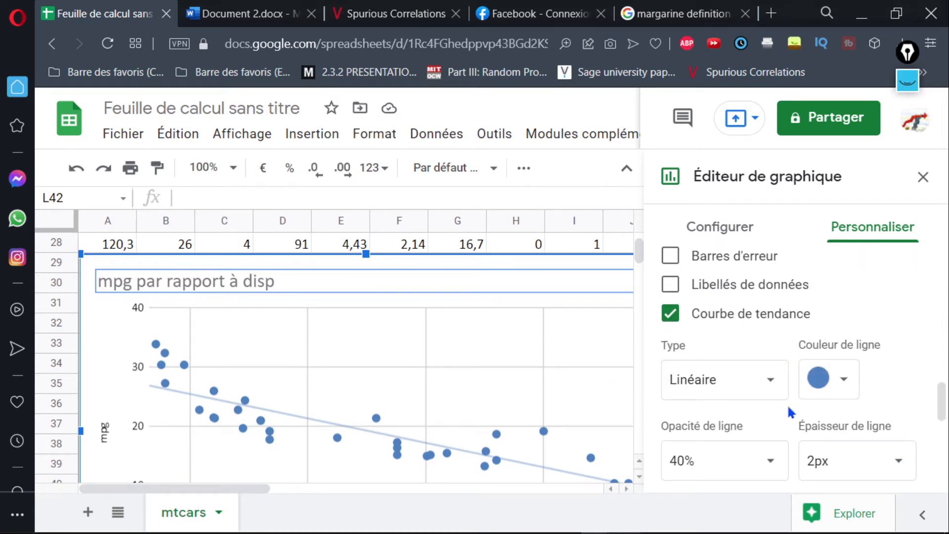
Change the mpg trendline's colour to orange, keeping its type as Linéaire.
{"action": "left_click", "coordinate": [815, 394]}
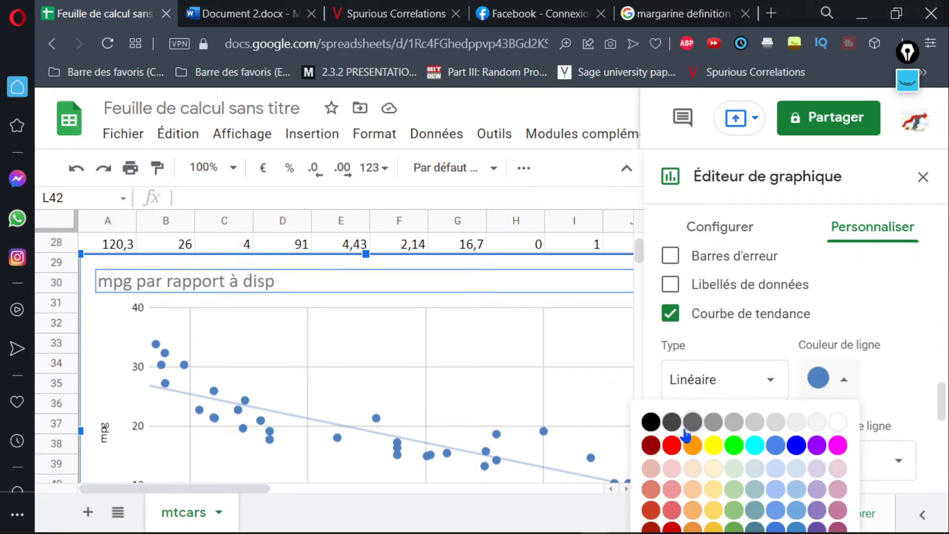
{"action": "left_click", "coordinate": [825, 376]}
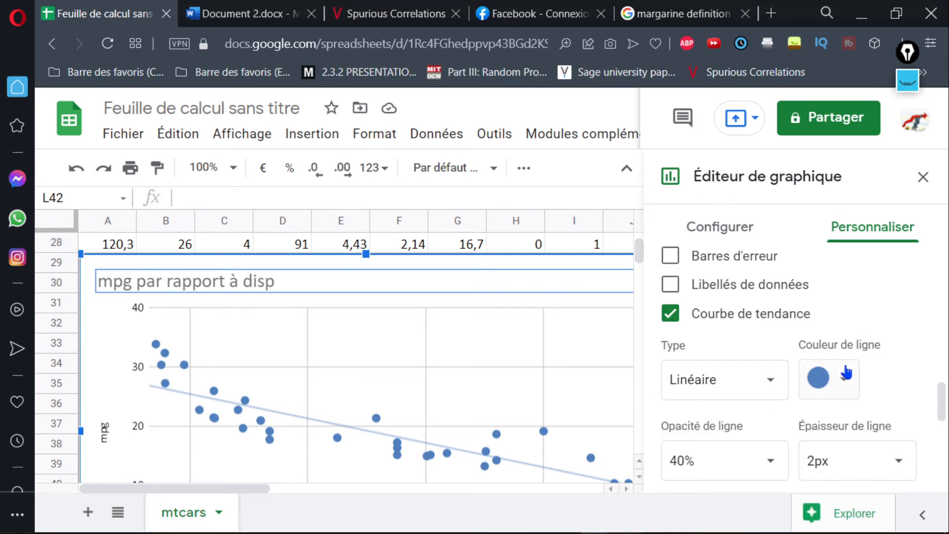
{"action": "left_click", "coordinate": [842, 380]}
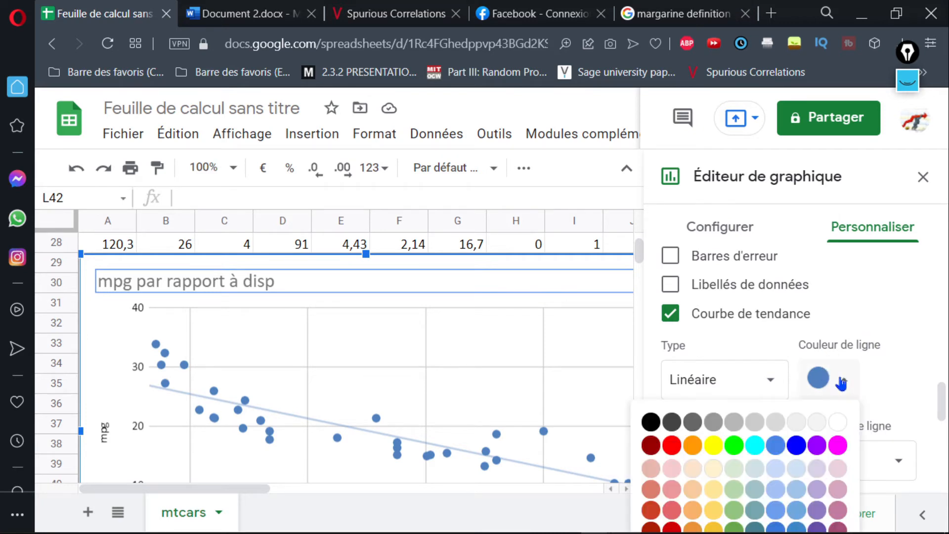
{"action": "left_click", "coordinate": [692, 445]}
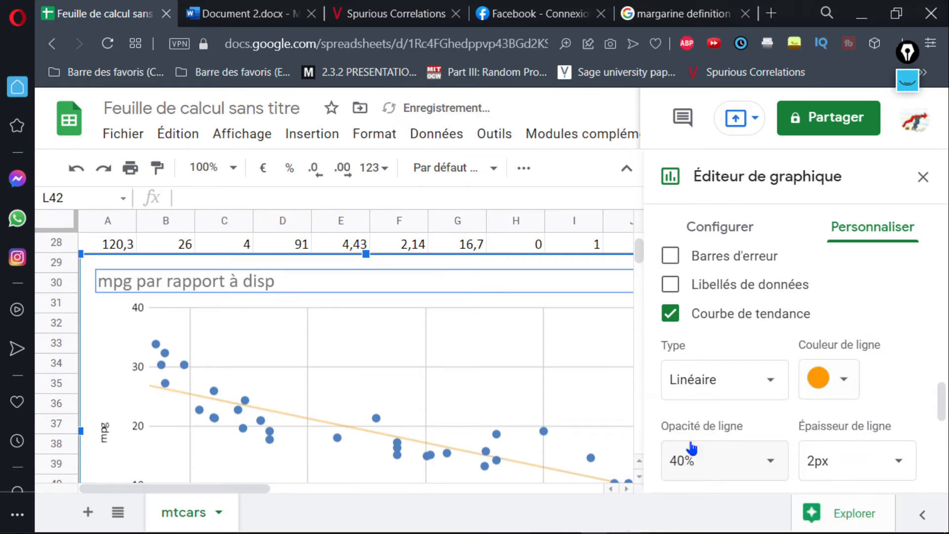
{"action": "left_click", "coordinate": [759, 379]}
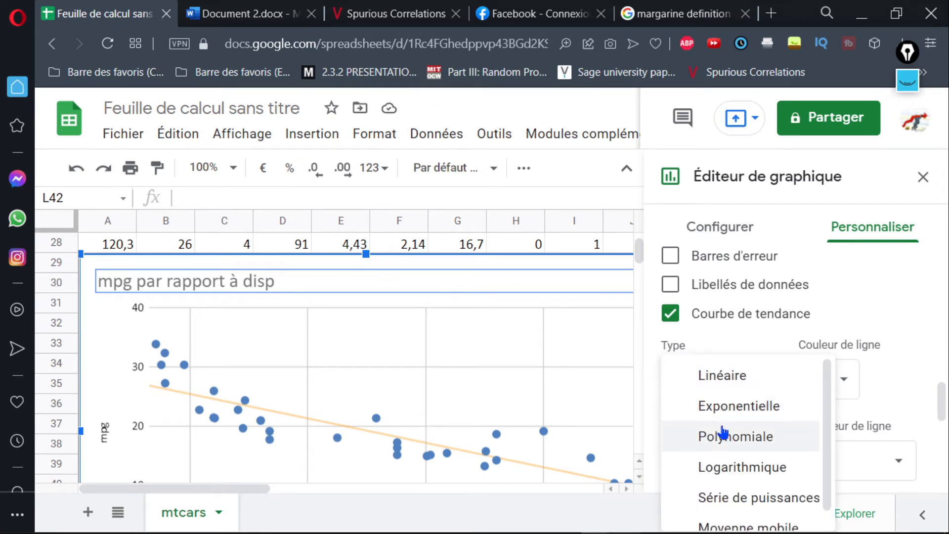
{"action": "left_click", "coordinate": [723, 386]}
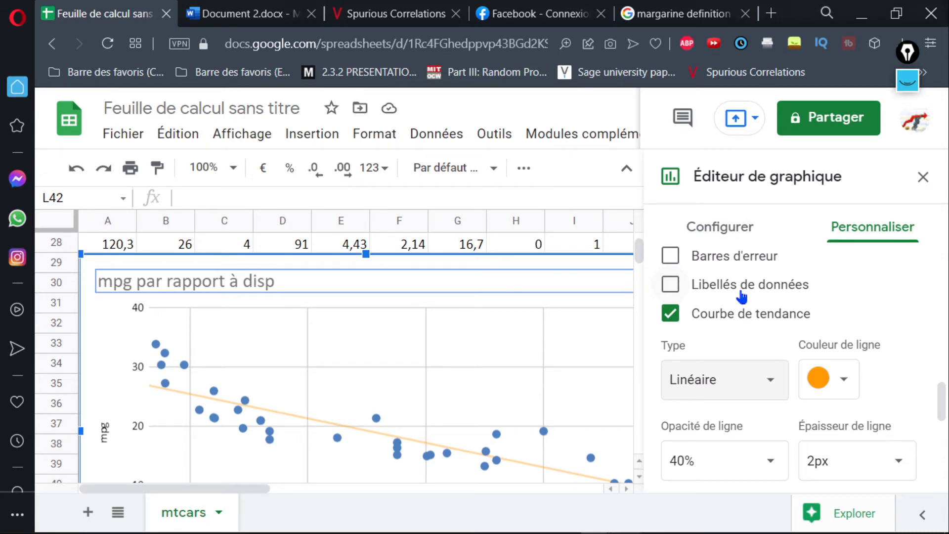
Set the trendline's thickness to 4px and its opacity to 100%, and close the chart editor.
{"action": "left_click_drag", "start_coordinate": [942, 399], "coordinate": [944, 415]}
{"action": "left_click", "coordinate": [896, 366]}
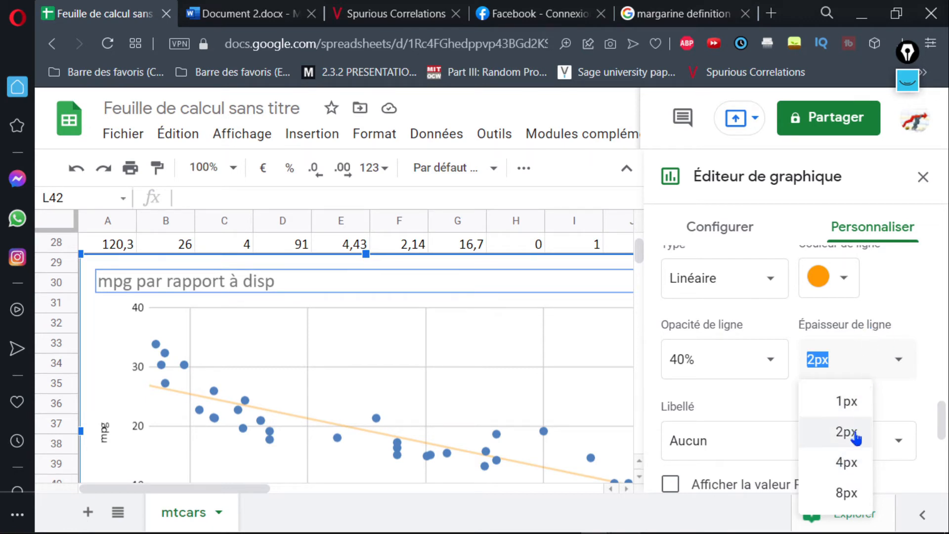
{"action": "left_click", "coordinate": [849, 464]}
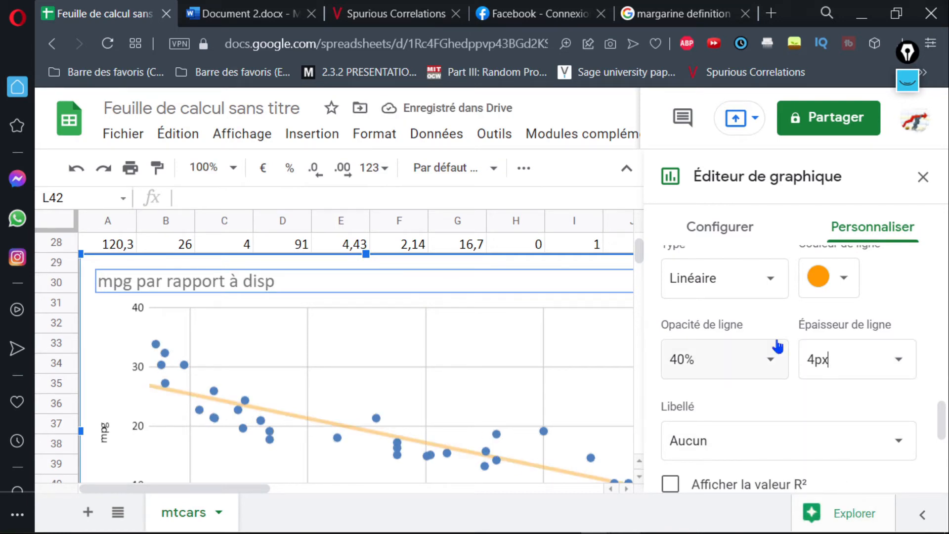
{"action": "left_click", "coordinate": [714, 356]}
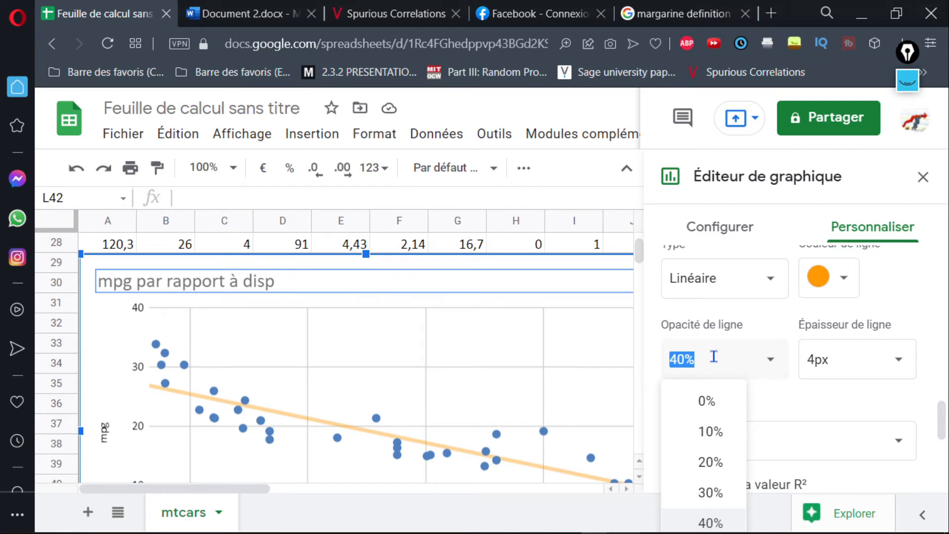
{"action": "key", "text": "BackSpace"}
{"action": "type", "text": "100"}
{"action": "key", "text": "Return"}
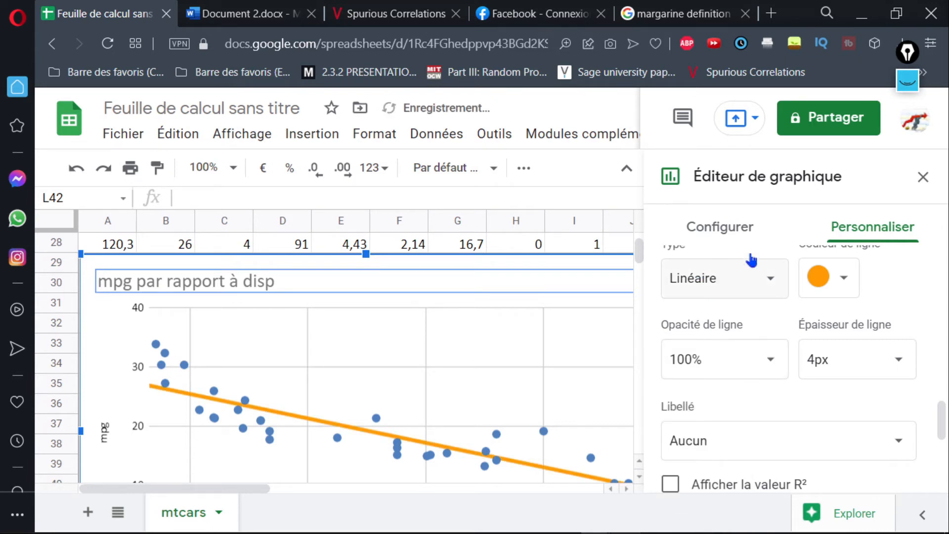
{"action": "left_click", "coordinate": [924, 177]}
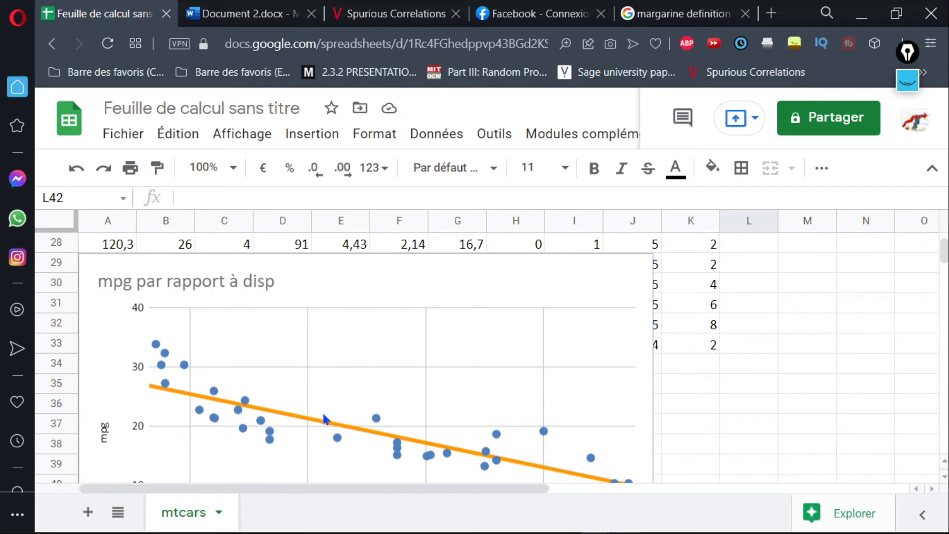
Reopen the trendline's settings from the chart and label the trendline with its equation.
{"action": "left_click", "coordinate": [591, 294]}
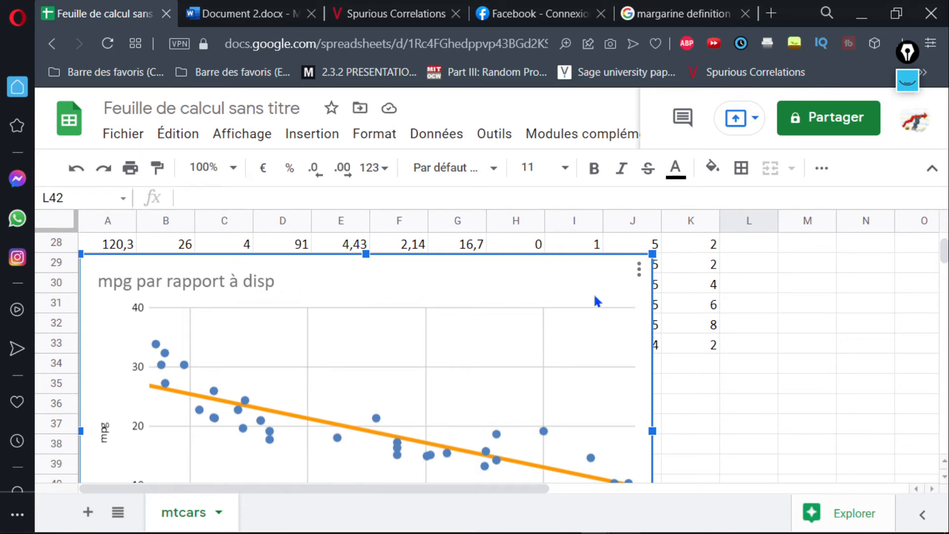
{"action": "double_click", "coordinate": [398, 439]}
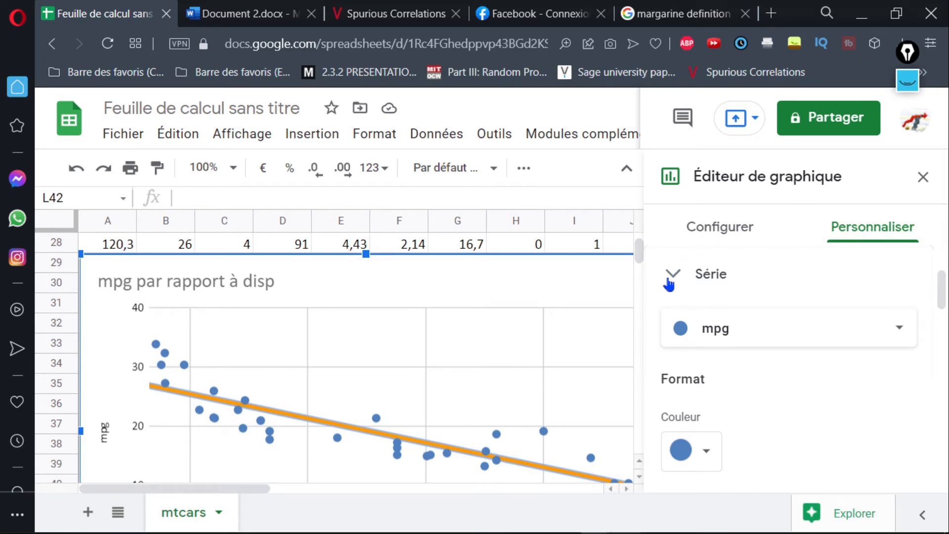
{"action": "left_click_drag", "start_coordinate": [941, 304], "coordinate": [945, 411]}
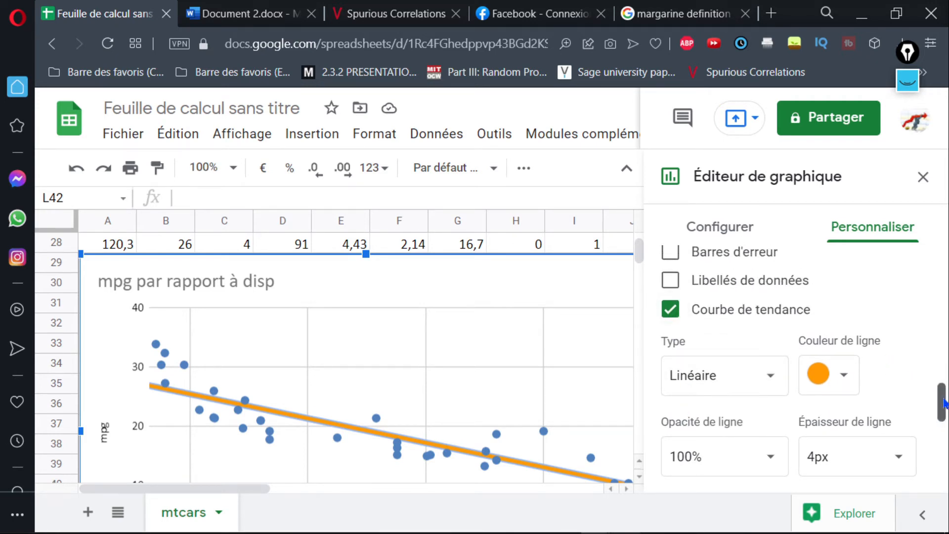
{"action": "left_click_drag", "start_coordinate": [944, 403], "coordinate": [940, 423]}
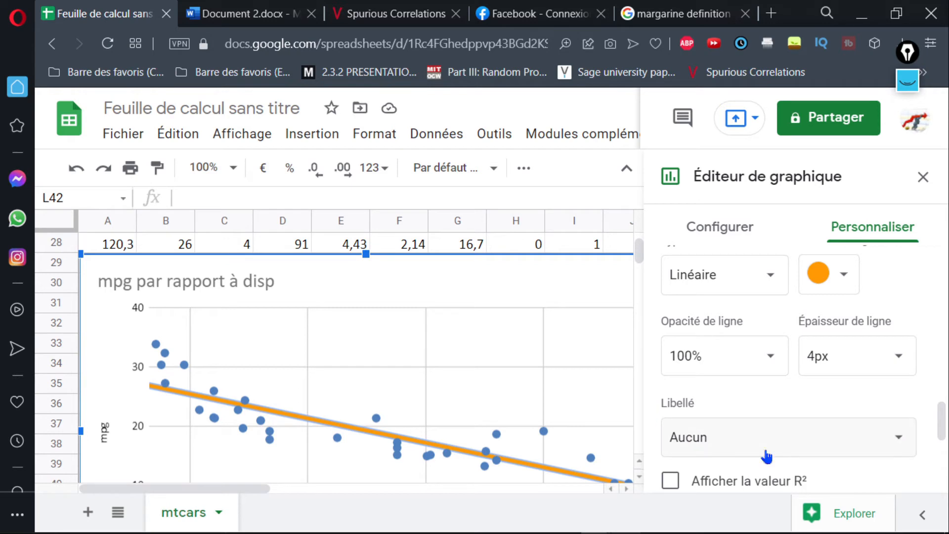
{"action": "left_click", "coordinate": [897, 442]}
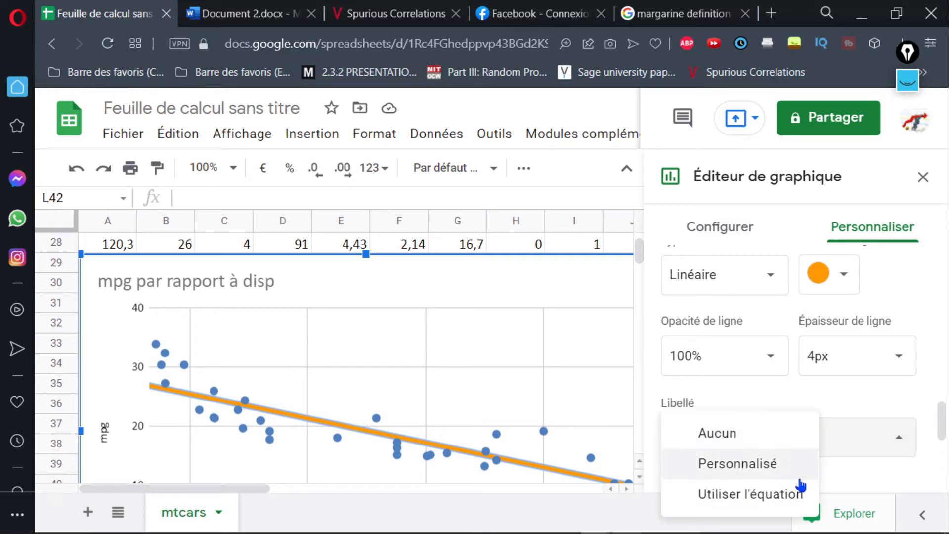
{"action": "left_click", "coordinate": [771, 497]}
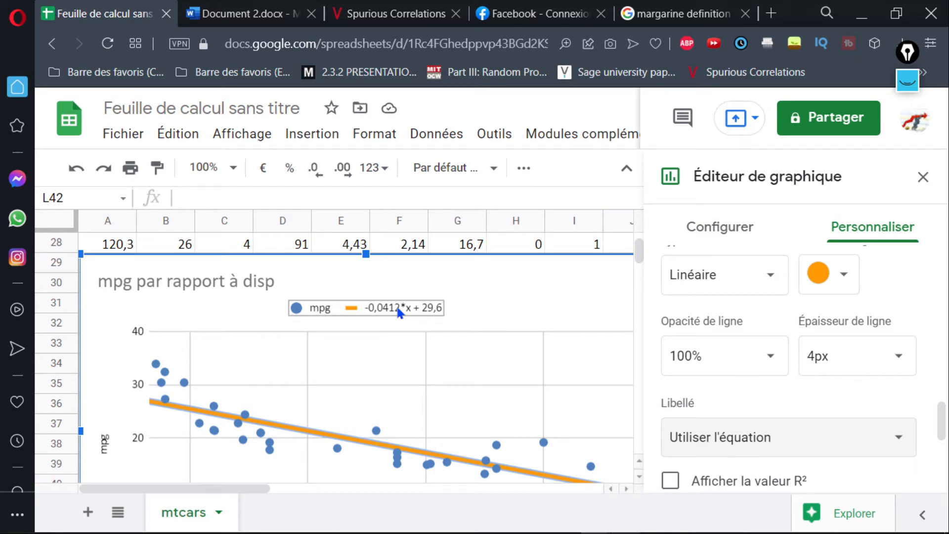
Rewrite the trendline equation in the chart's legend as "mpg = -0,0412*disp + 29,6".
{"action": "left_click", "coordinate": [369, 311]}
{"action": "left_click", "coordinate": [368, 311]}
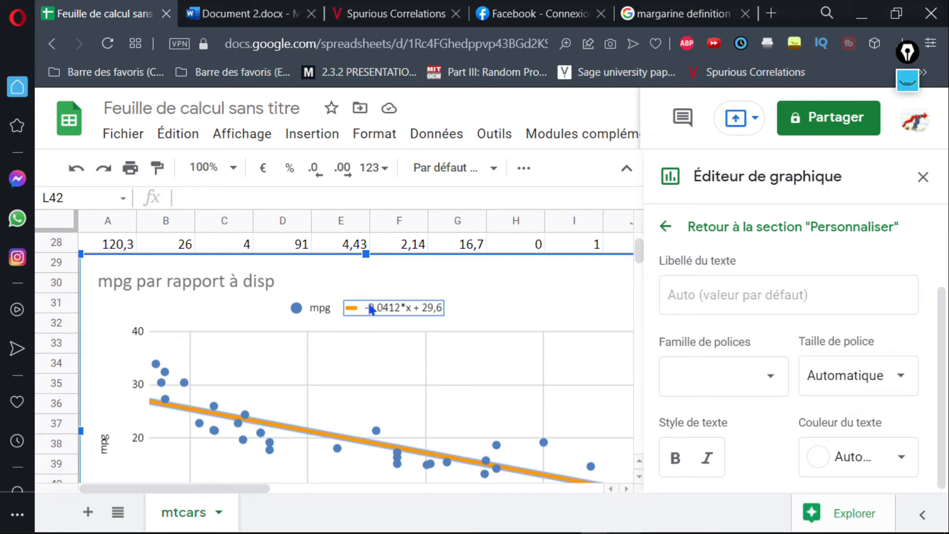
{"action": "left_click", "coordinate": [369, 306]}
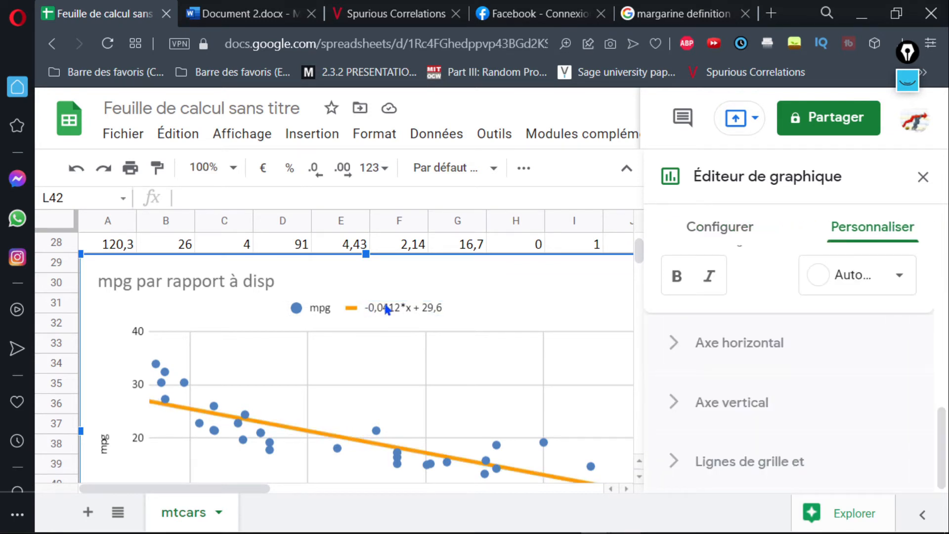
{"action": "double_click", "coordinate": [383, 309]}
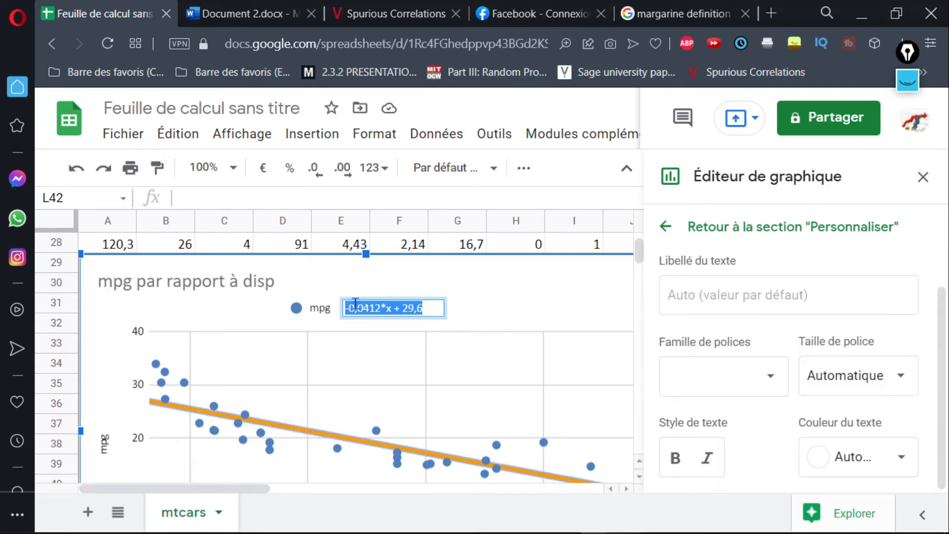
{"action": "left_click", "coordinate": [404, 307]}
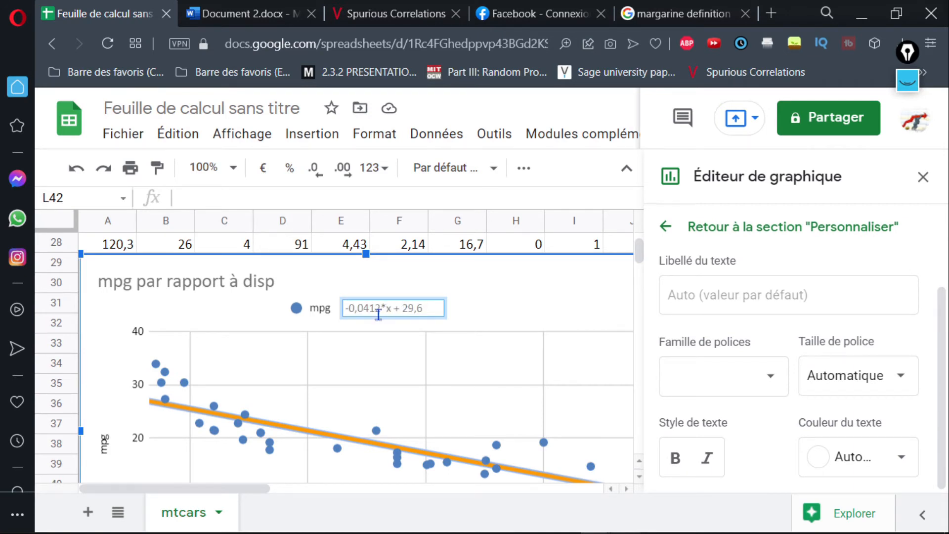
{"action": "key", "text": "Left"}
{"action": "key", "text": "Left"}
{"action": "key", "text": "Left"}
{"action": "key", "text": "Left"}
{"action": "key", "text": "Left"}
{"action": "key", "text": "Left"}
{"action": "type", "text": "mpg ="}
{"action": "key", "text": "Delete"}
{"action": "type", "text": "disp"}
{"action": "key", "text": "Right"}
{"action": "key", "text": "Right"}
{"action": "key", "text": "Right"}
{"action": "key", "text": "Right"}
{"action": "key", "text": "Up"}
{"action": "key", "text": "Up"}
{"action": "key", "text": "Right"}
{"action": "key", "text": "Down"}
{"action": "key", "text": "Right"}
{"action": "key", "text": "Right"}
{"action": "key", "text": "Right"}
{"action": "key", "text": "Right"}
{"action": "key", "text": "Right"}
{"action": "left_click", "coordinate": [432, 322]}
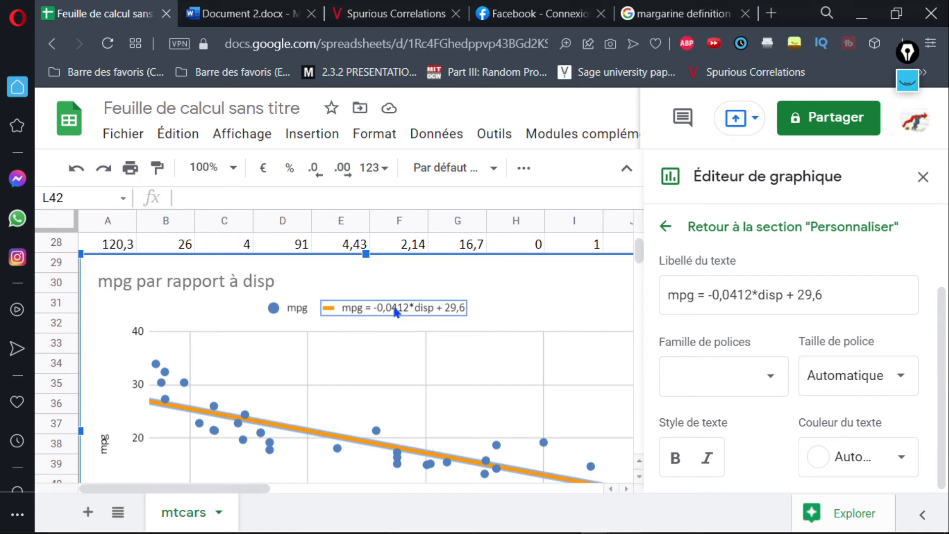
Format the trendline equation in the legend in Comic Sans MS, size 20, with blue text.
{"action": "double_click", "coordinate": [394, 307]}
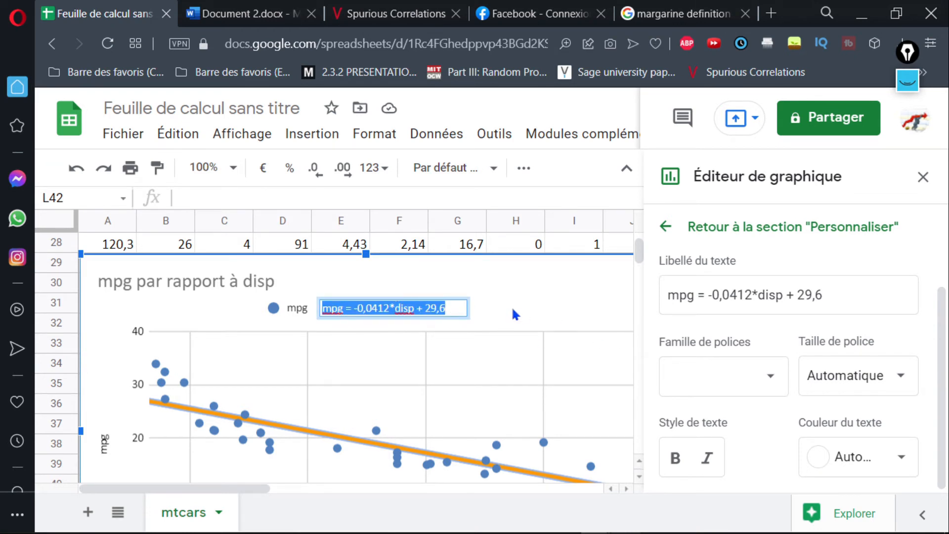
{"action": "left_click", "coordinate": [473, 305]}
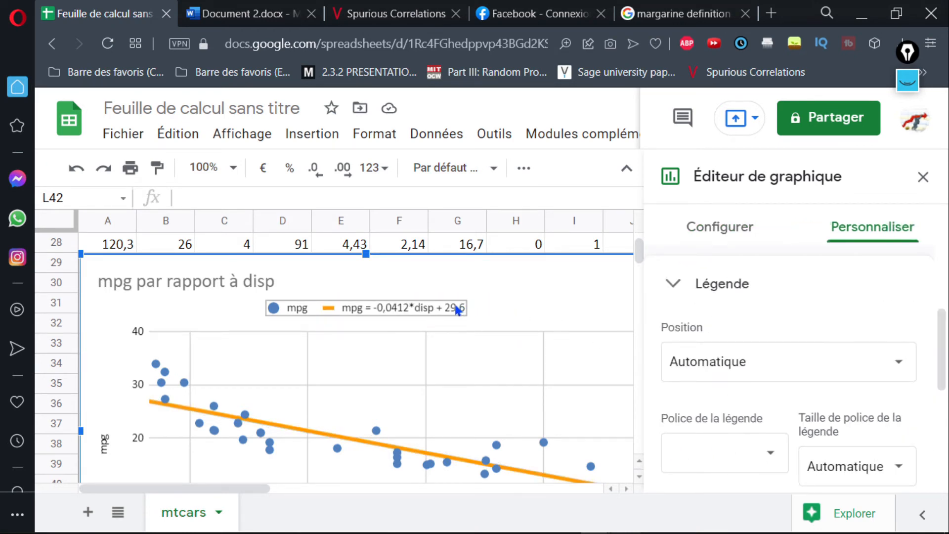
{"action": "double_click", "coordinate": [455, 306]}
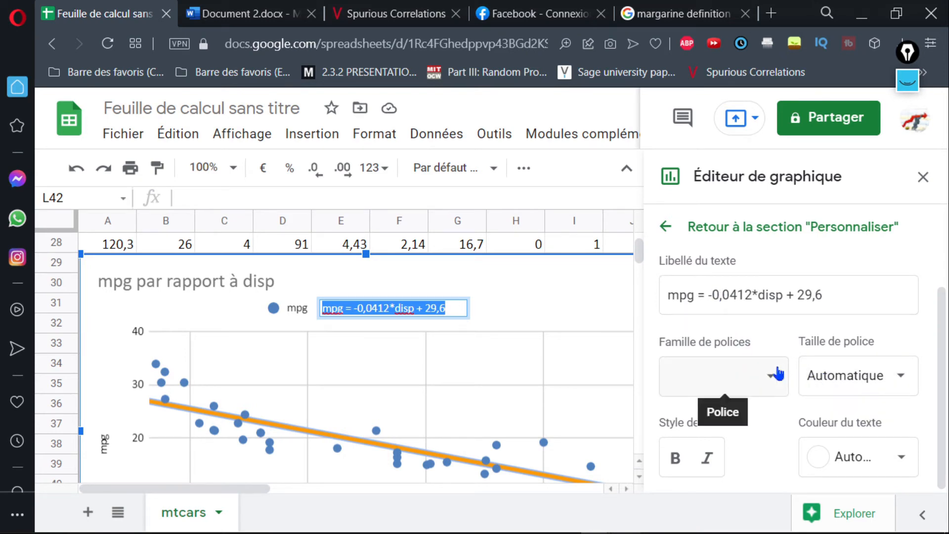
{"action": "left_click", "coordinate": [778, 382]}
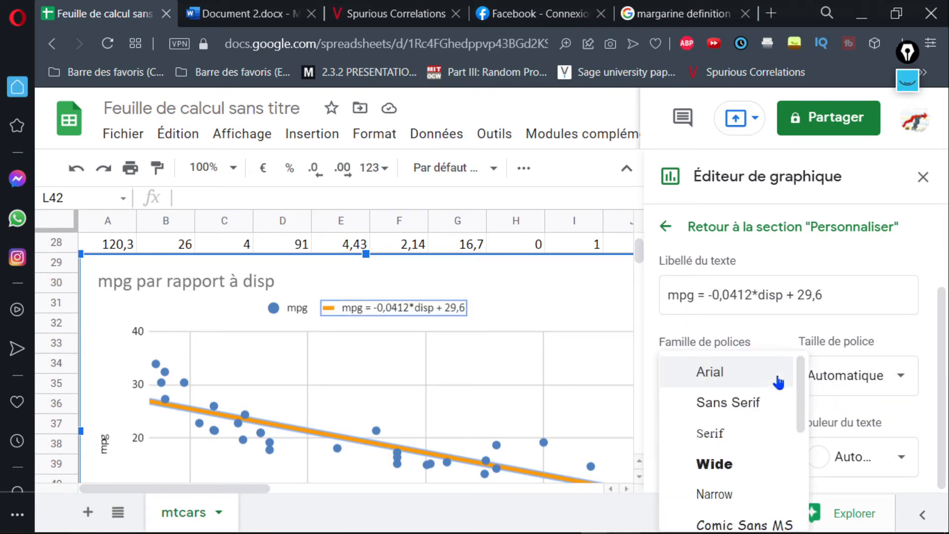
{"action": "left_click", "coordinate": [751, 524]}
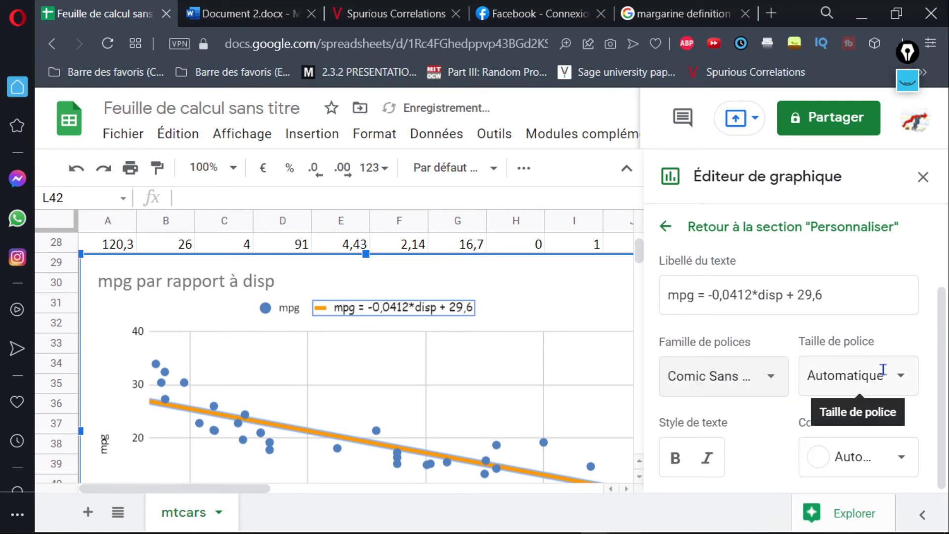
{"action": "left_click", "coordinate": [901, 379]}
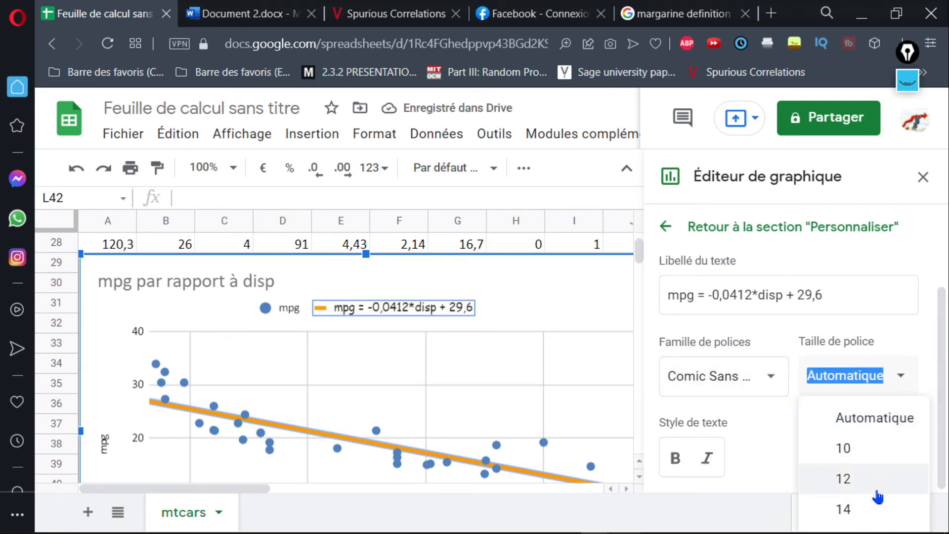
{"action": "type", "text": "20"}
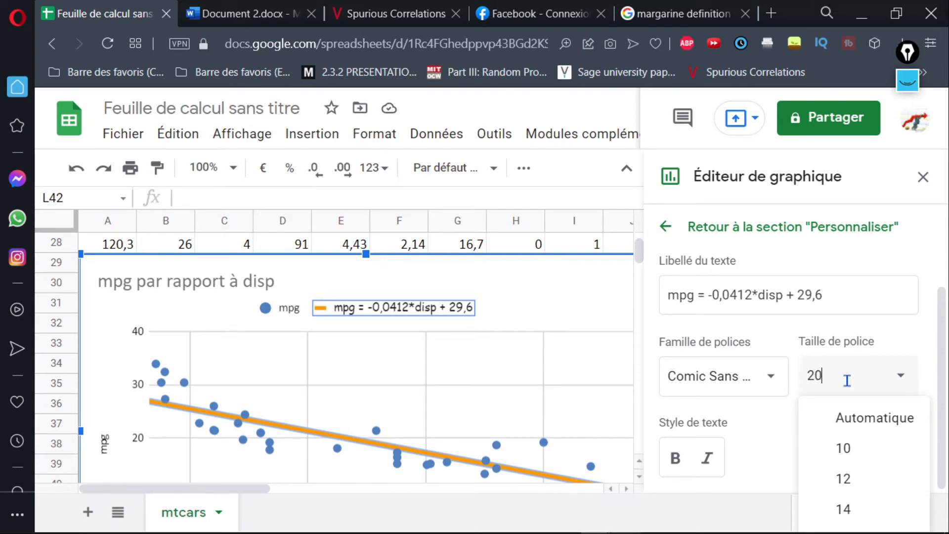
{"action": "key", "text": "Return"}
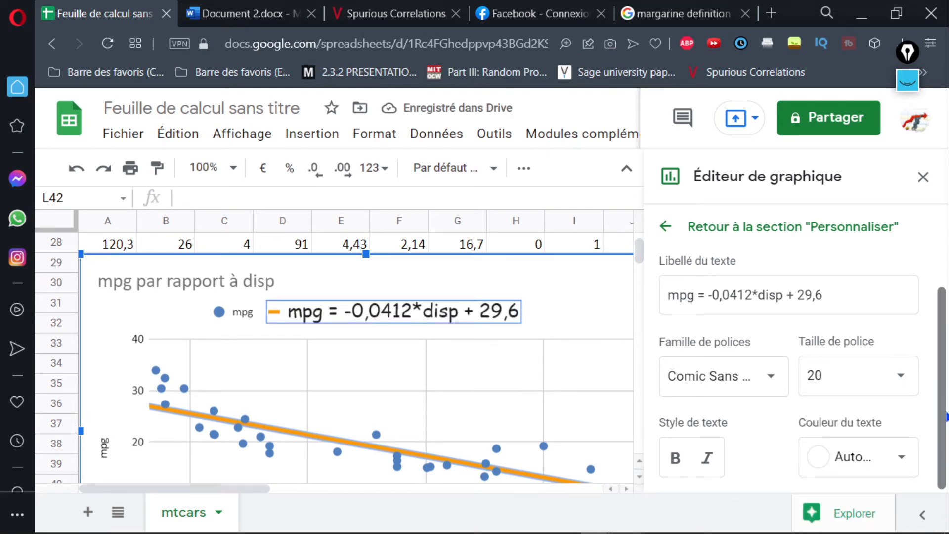
{"action": "left_click", "coordinate": [882, 458]}
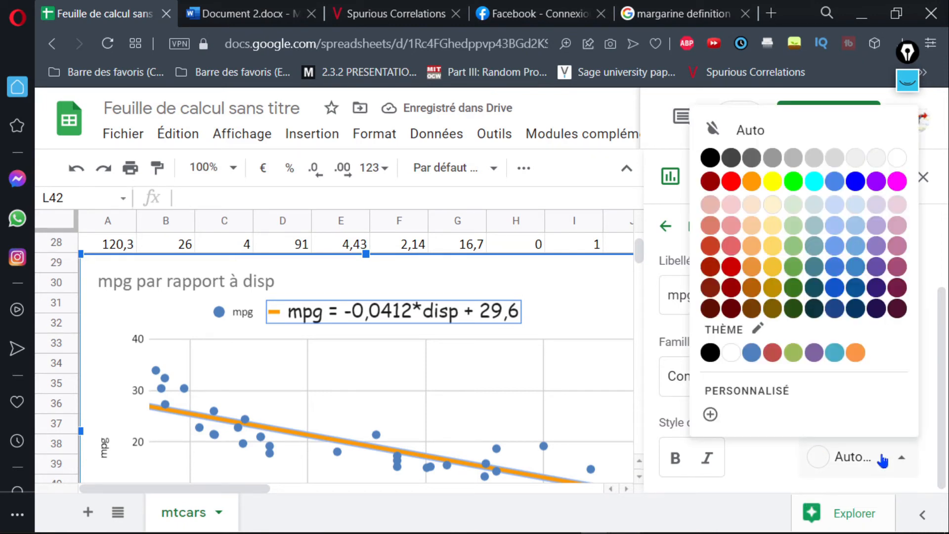
{"action": "left_click", "coordinate": [856, 182]}
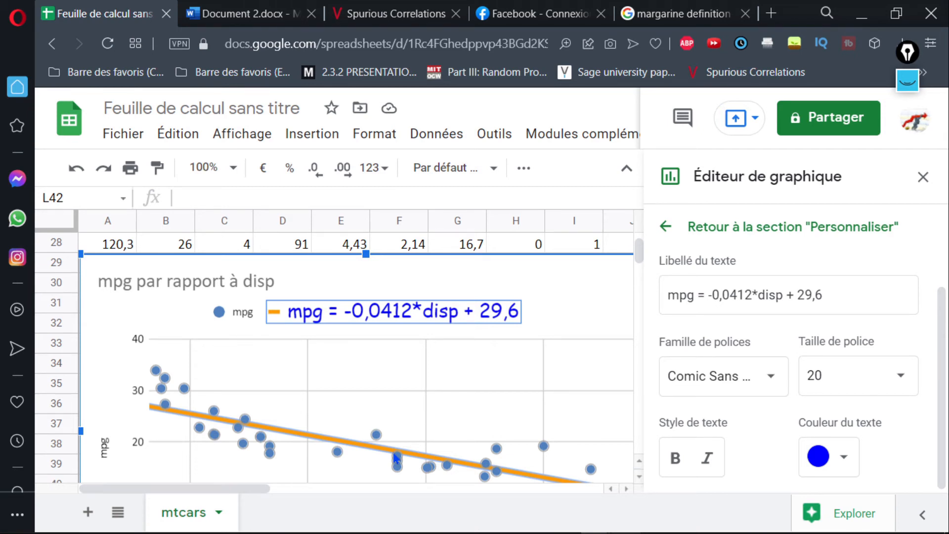
Return to the series settings and display the R² value for the trendline in the chart's legend.
{"action": "left_click", "coordinate": [667, 227]}
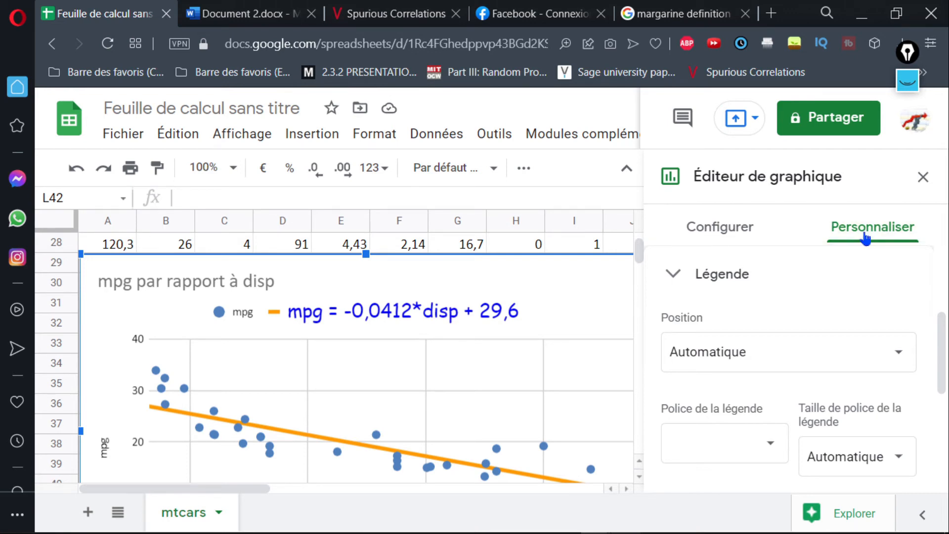
{"action": "left_click", "coordinate": [662, 273]}
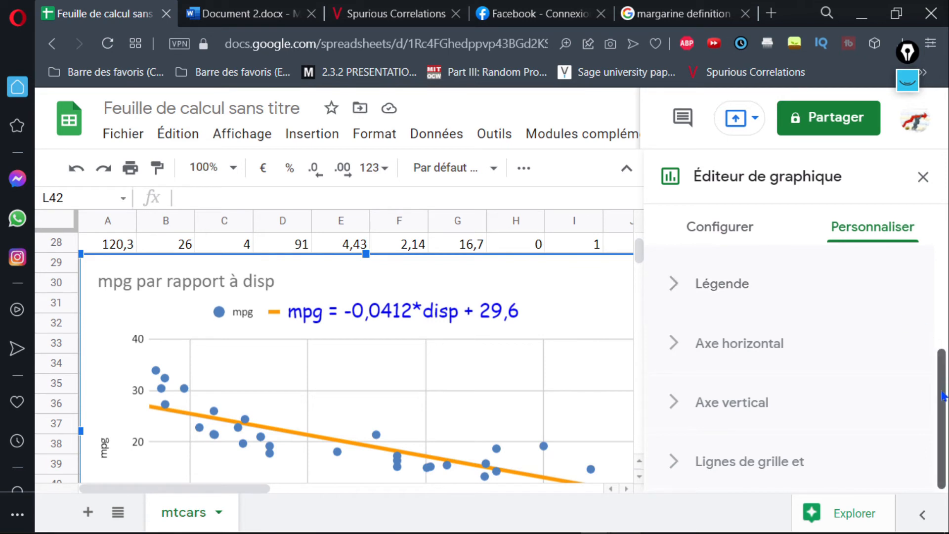
{"action": "scroll", "coordinate": [736, 335], "scroll_direction": "up", "scroll_amount": 3}
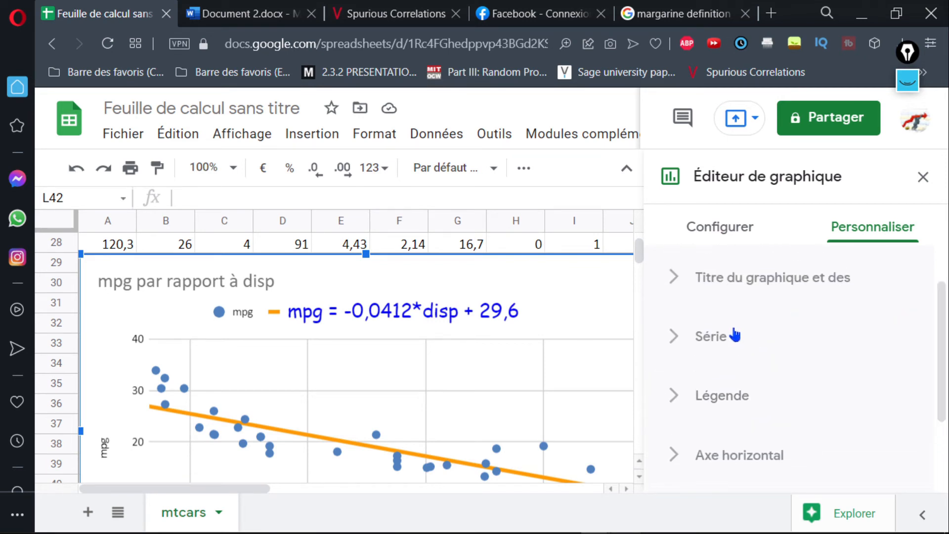
{"action": "left_click", "coordinate": [673, 348]}
{"action": "left_click_drag", "start_coordinate": [944, 283], "coordinate": [943, 428]}
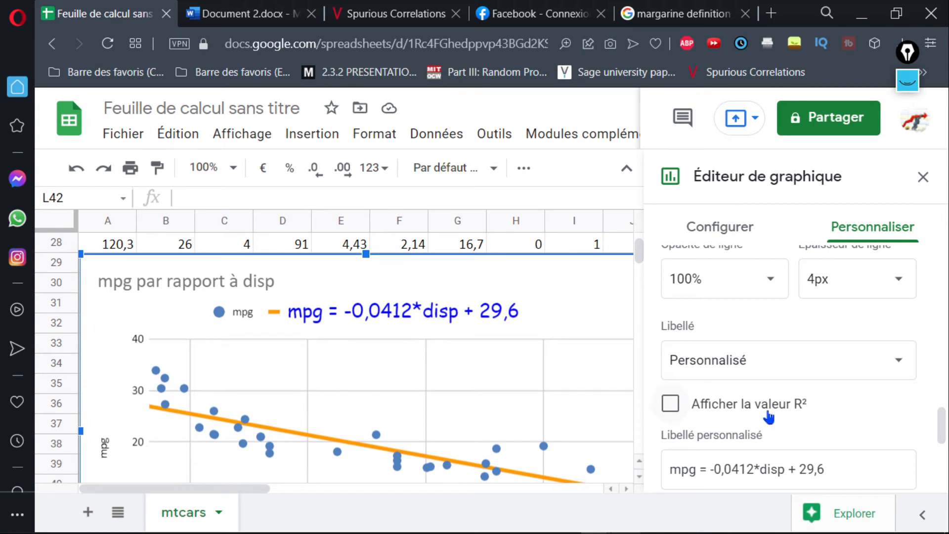
{"action": "left_click", "coordinate": [672, 405]}
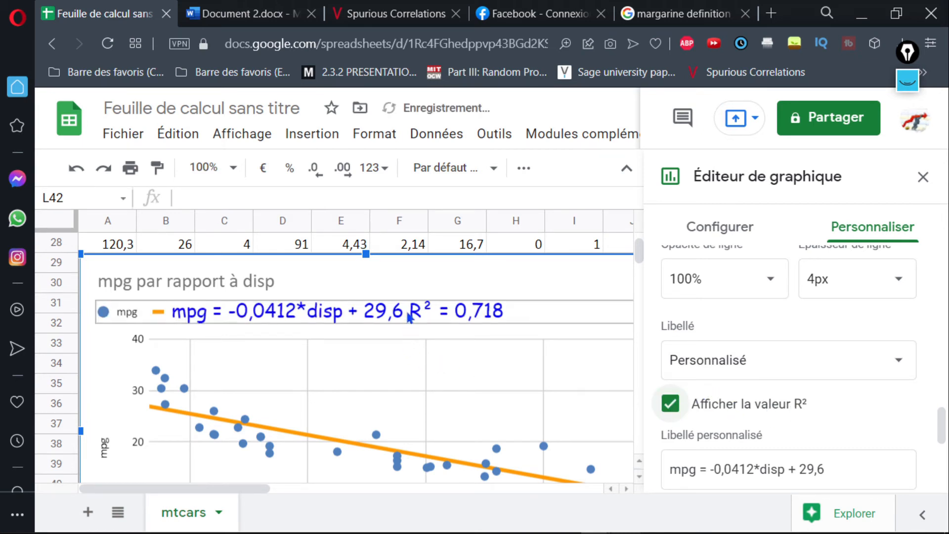
Add trailing spaces to the trendline equation in the legend to separate it from the R² value, and close the chart editor.
{"action": "left_click", "coordinate": [411, 317]}
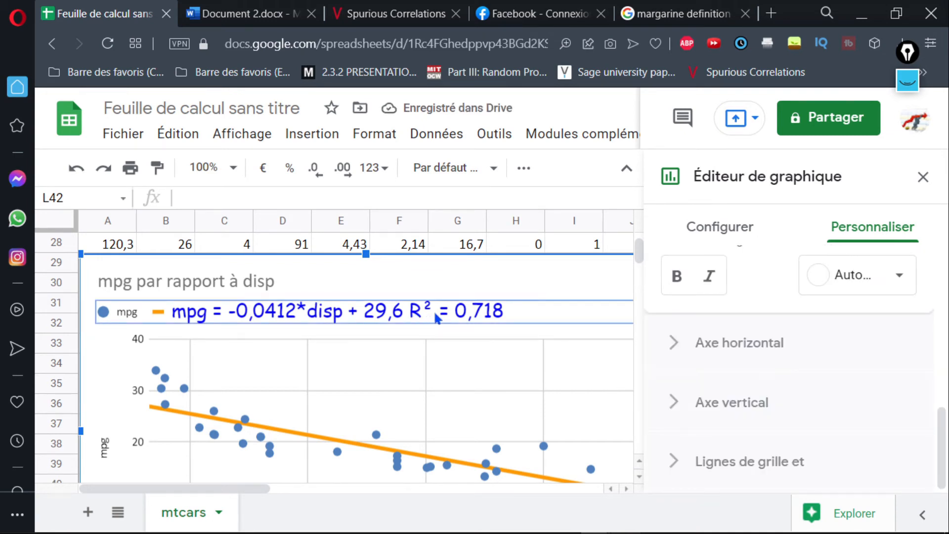
{"action": "double_click", "coordinate": [361, 316]}
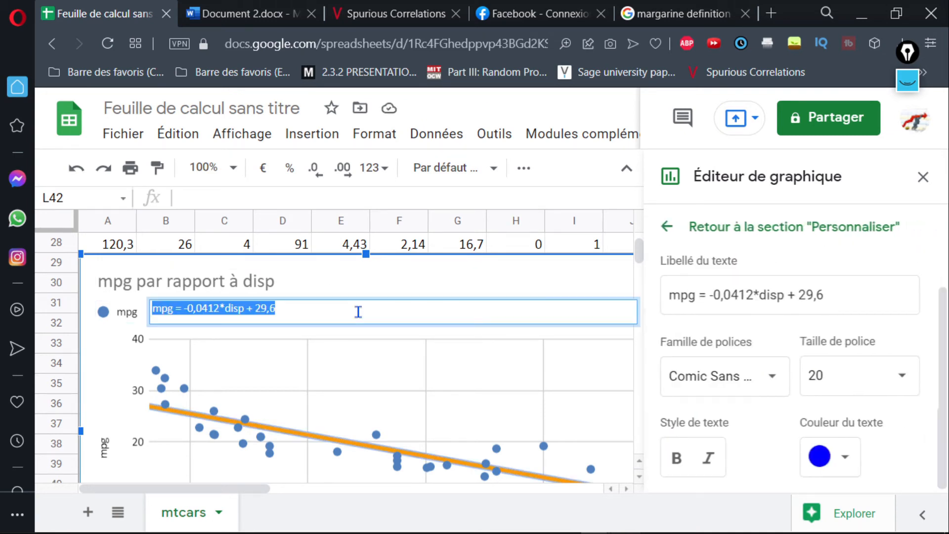
{"action": "left_click", "coordinate": [308, 317]}
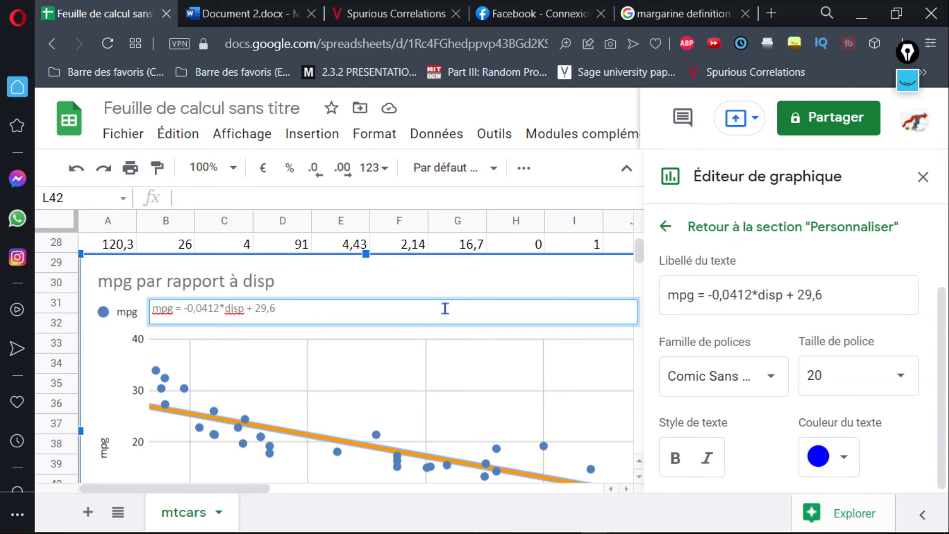
{"action": "key", "text": "Return"}
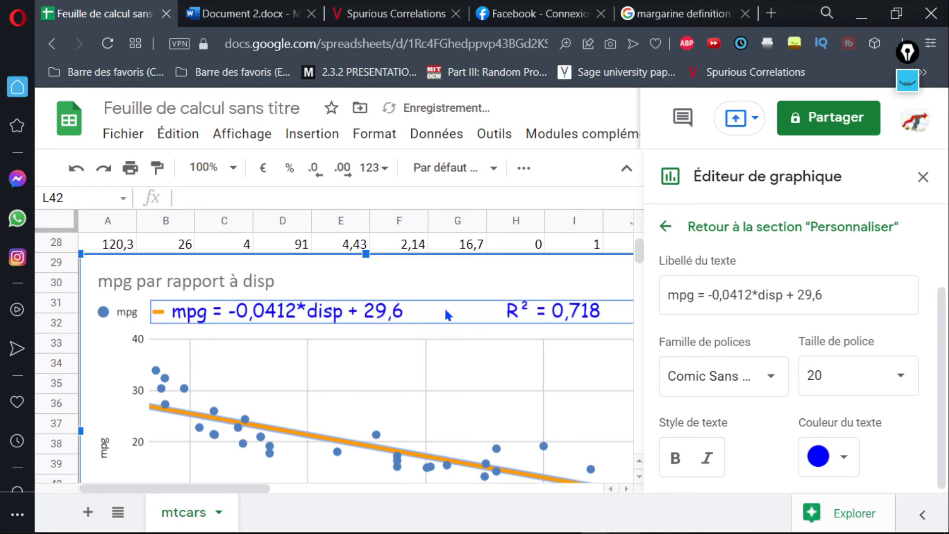
{"action": "left_click", "coordinate": [187, 310]}
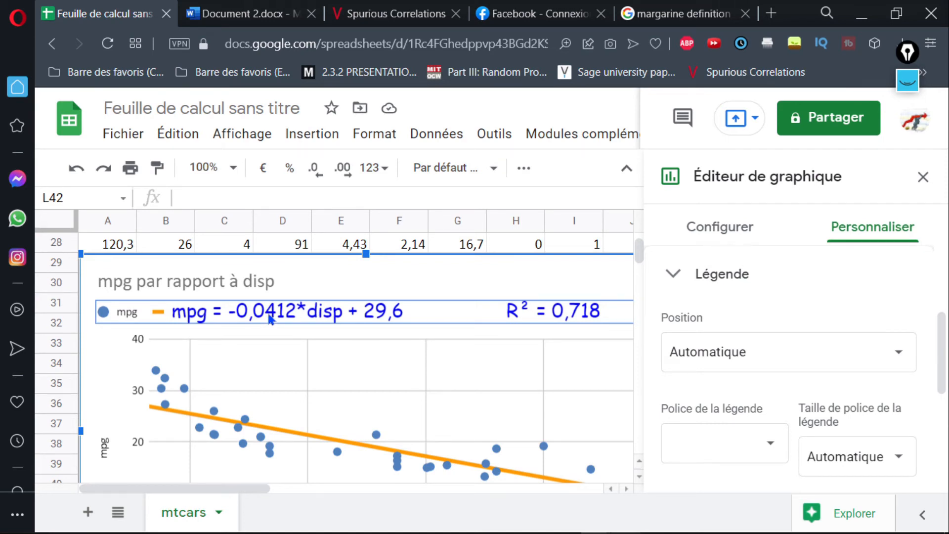
{"action": "left_click", "coordinate": [923, 177]}
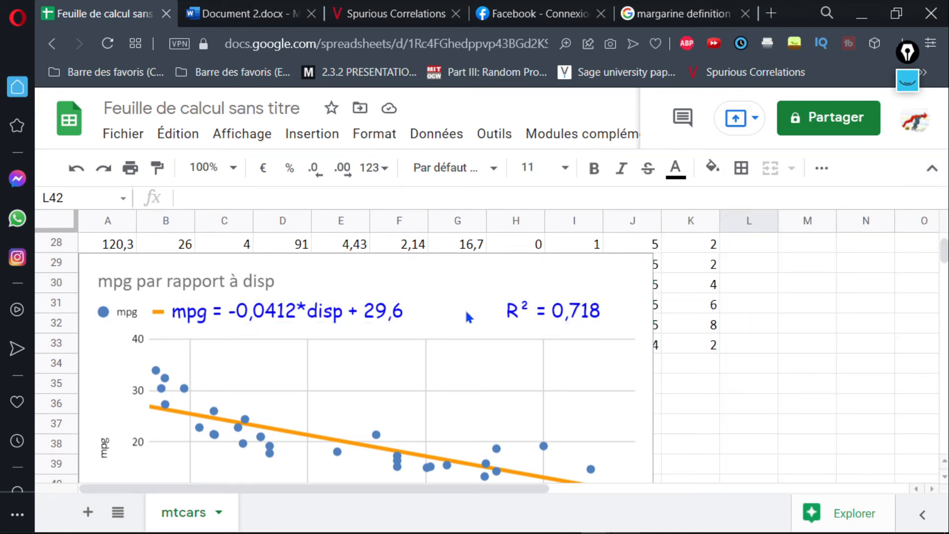
Copy the scatter chart, switch to Document 2.docx in Word and paste it below the correlation of -0.84, with an extra blank line above.
{"action": "left_click", "coordinate": [636, 280]}
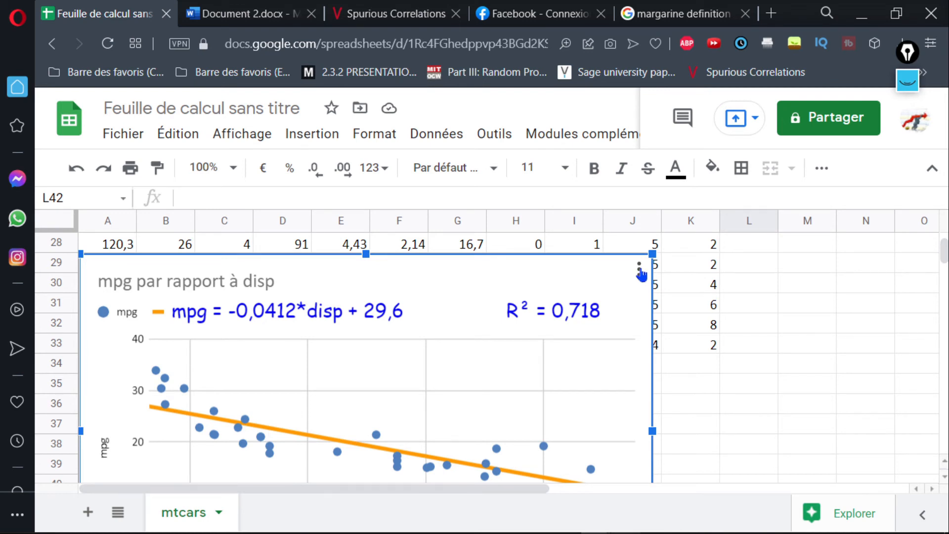
{"action": "left_click", "coordinate": [640, 269]}
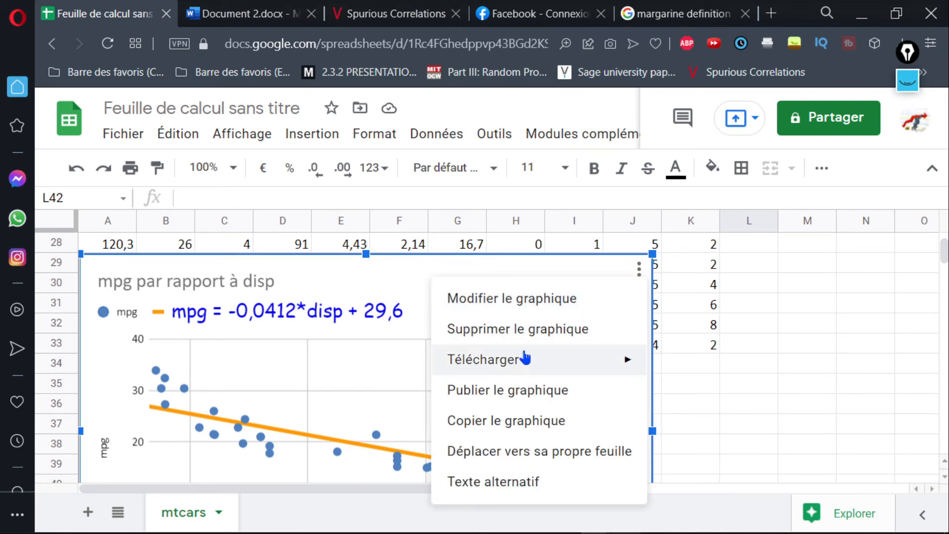
{"action": "mouse_move", "coordinate": [524, 361]}
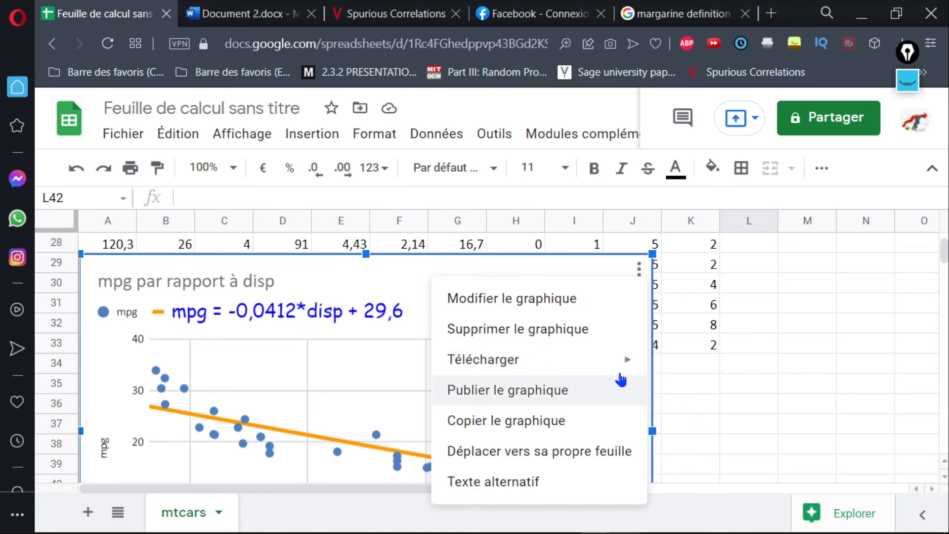
{"action": "left_click", "coordinate": [533, 422]}
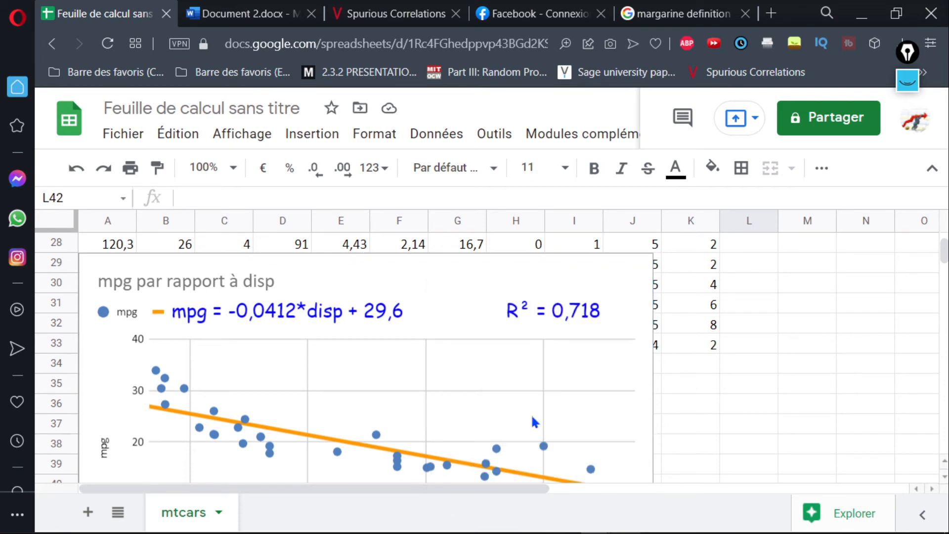
{"action": "left_click", "coordinate": [264, 6]}
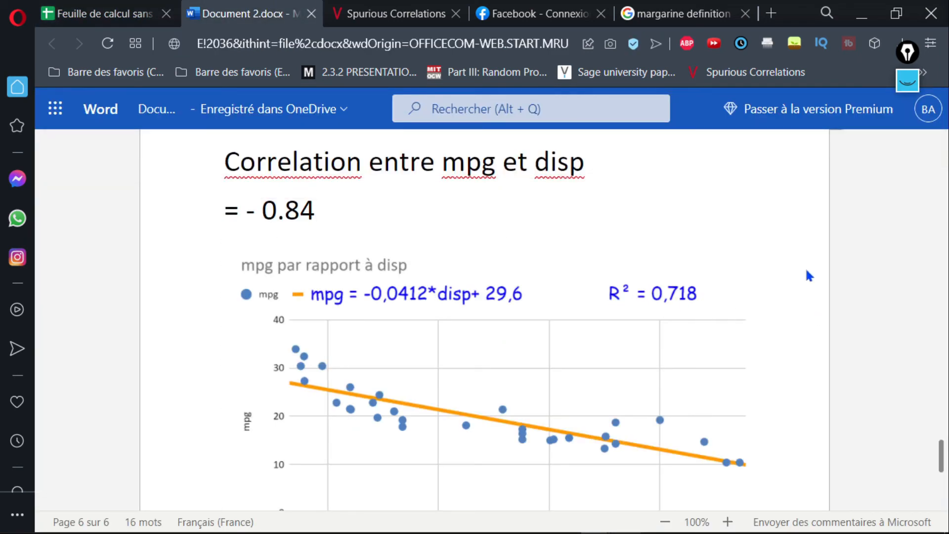
{"action": "key", "text": "Return"}
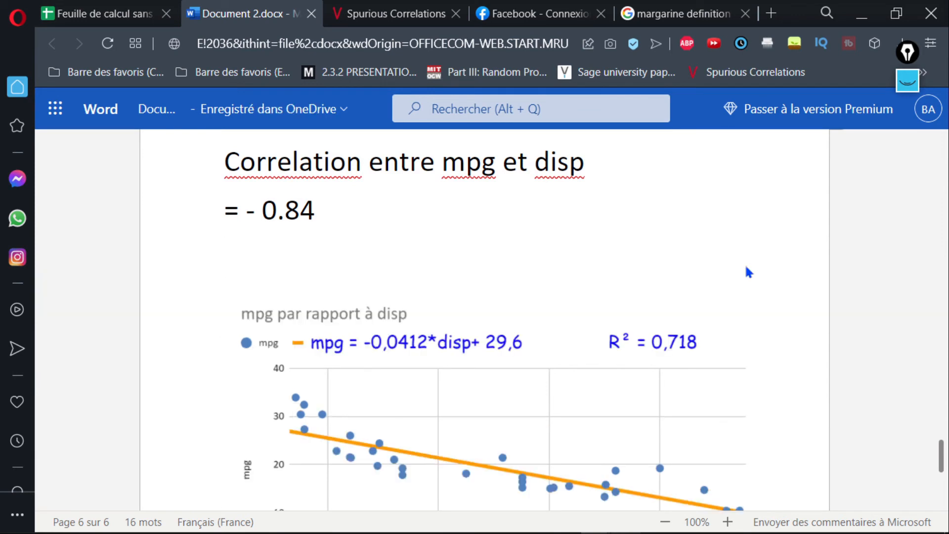
{"action": "key", "text": "ctrl+v"}
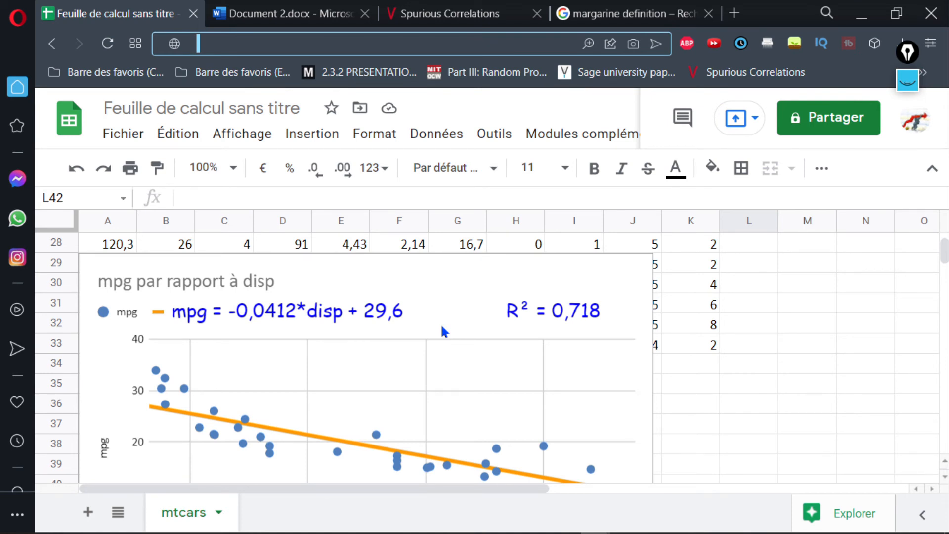
Switch to the Spurious Correlations page and examine the science spending, cheese and Maine divorce charts, checking the Google images of margarine.
{"action": "key", "text": "ctrl+Tab"}
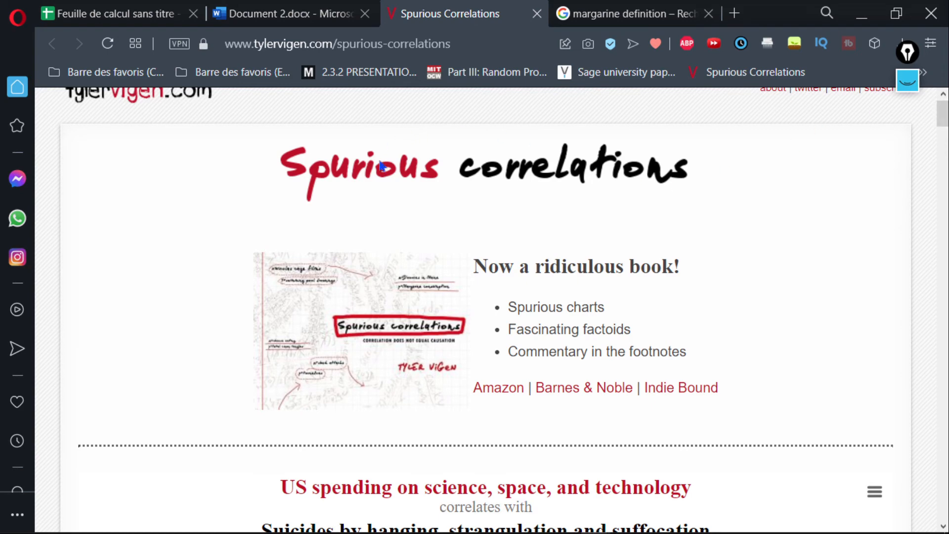
{"action": "left_click_drag", "start_coordinate": [946, 121], "coordinate": [946, 138]}
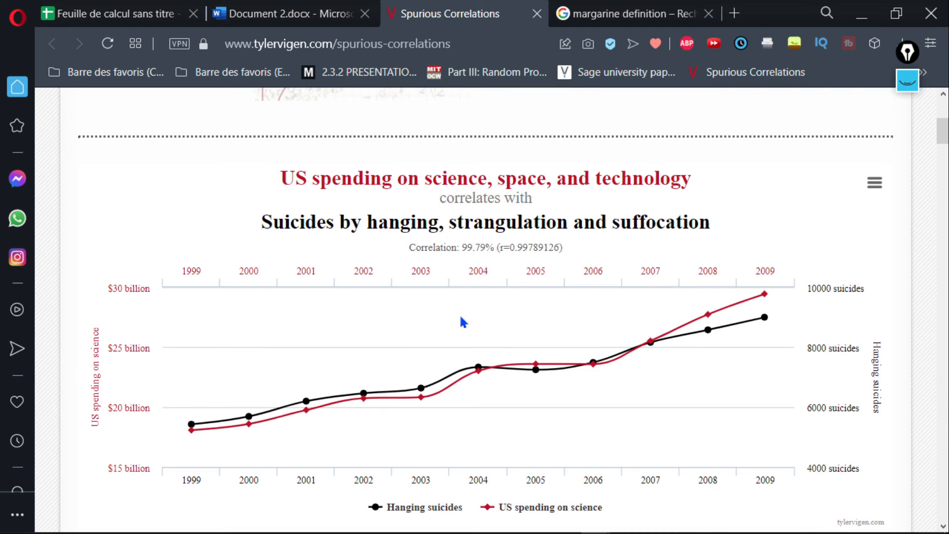
{"action": "mouse_move", "coordinate": [460, 360]}
{"action": "left_click_drag", "start_coordinate": [942, 134], "coordinate": [942, 188]}
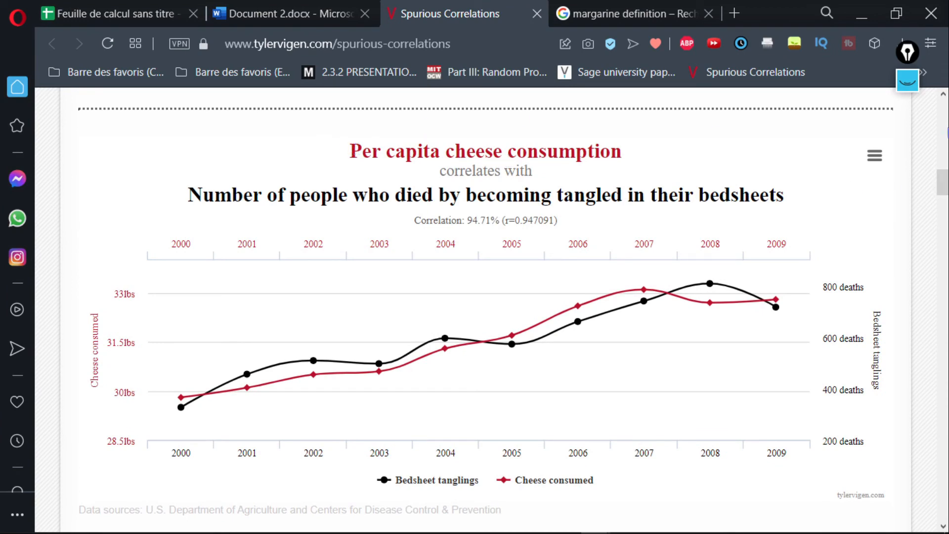
{"action": "left_click_drag", "start_coordinate": [942, 186], "coordinate": [940, 210]}
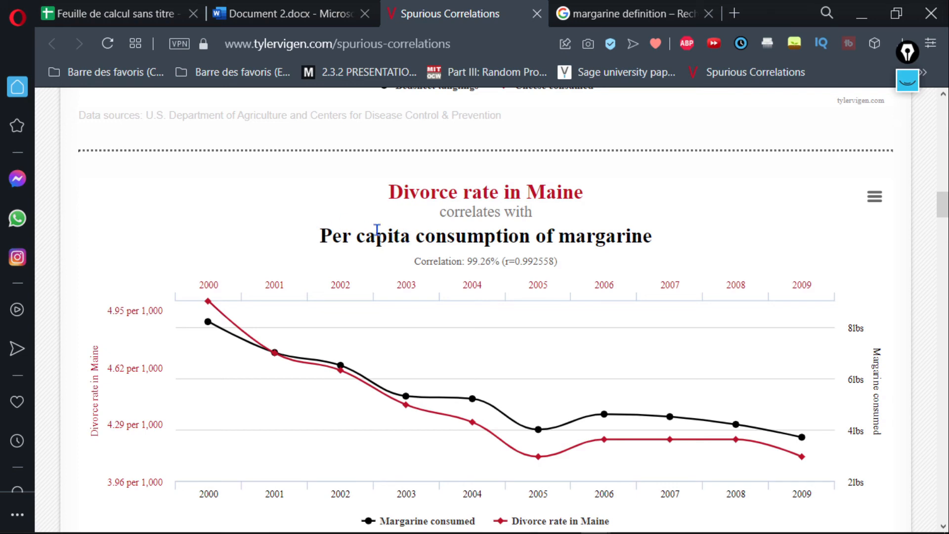
{"action": "left_click", "coordinate": [627, 7]}
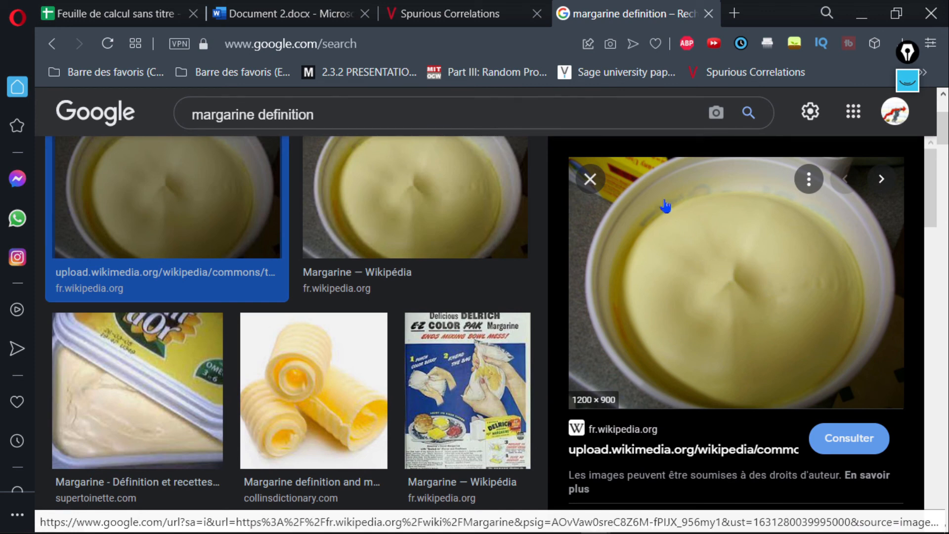
{"action": "key", "text": "ctrl+Tab"}
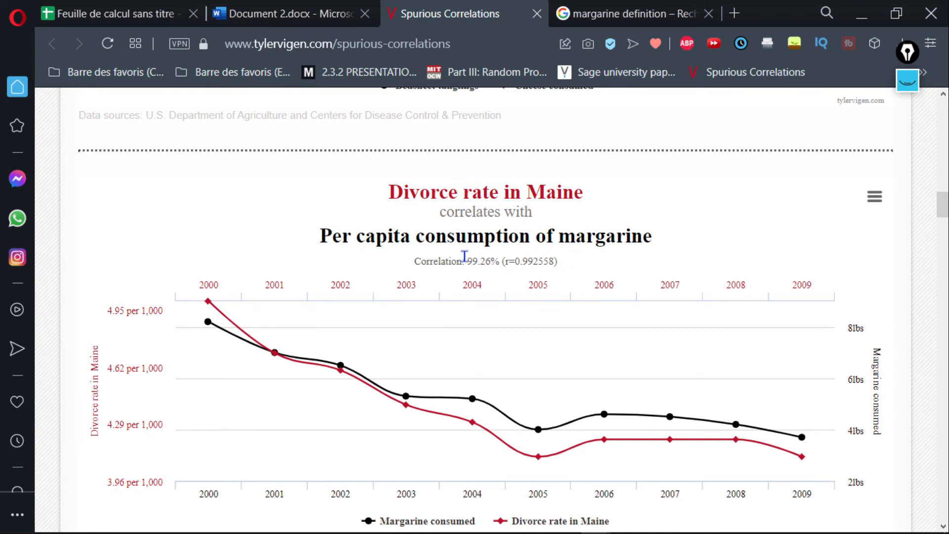
Examine the Maine divorce versus margarine and Miss America charts, and clear the pen sketch of X, Y and Z from the screen.
{"action": "scroll", "coordinate": [306, 262], "scroll_direction": "down", "scroll_amount": 1}
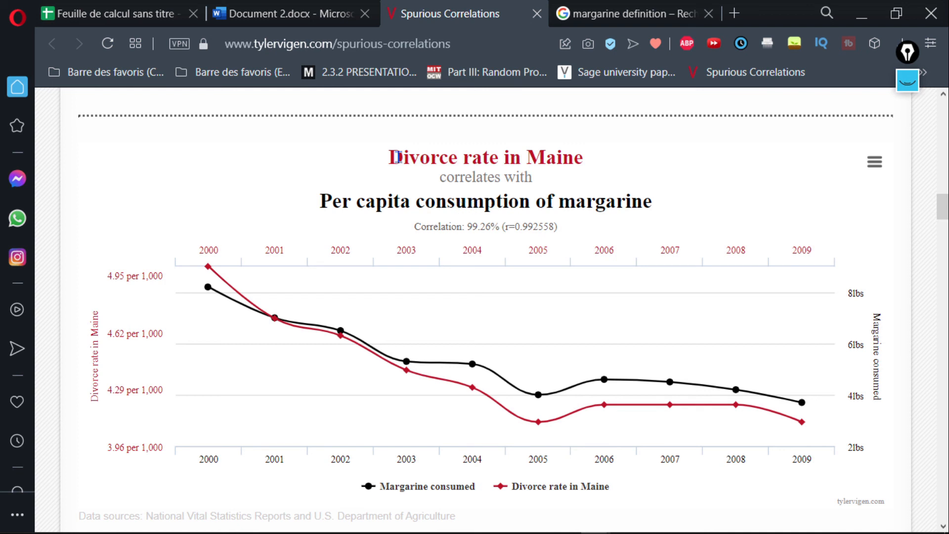
{"action": "scroll", "coordinate": [406, 178], "scroll_direction": "down", "scroll_amount": 8}
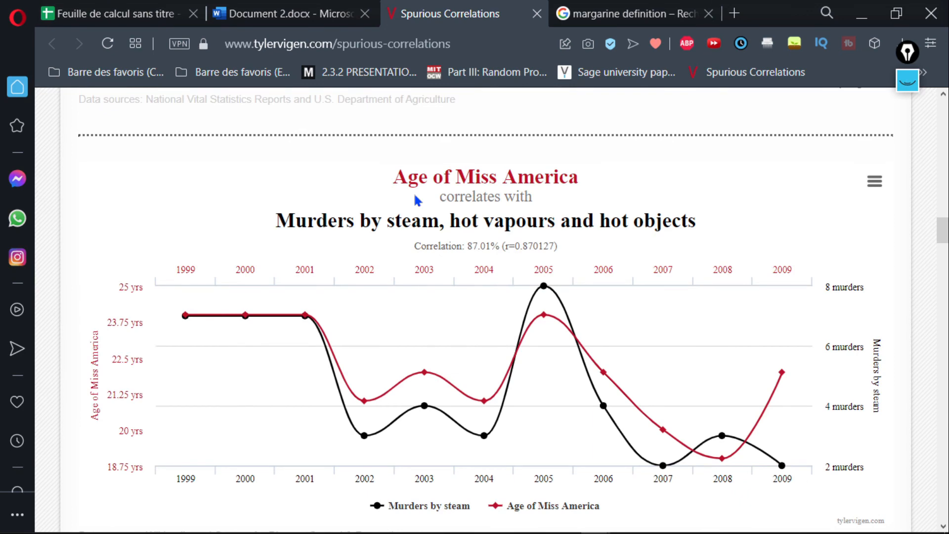
{"action": "scroll", "coordinate": [417, 199], "scroll_direction": "down", "scroll_amount": 3}
{"action": "scroll", "coordinate": [418, 201], "scroll_direction": "down", "scroll_amount": 3}
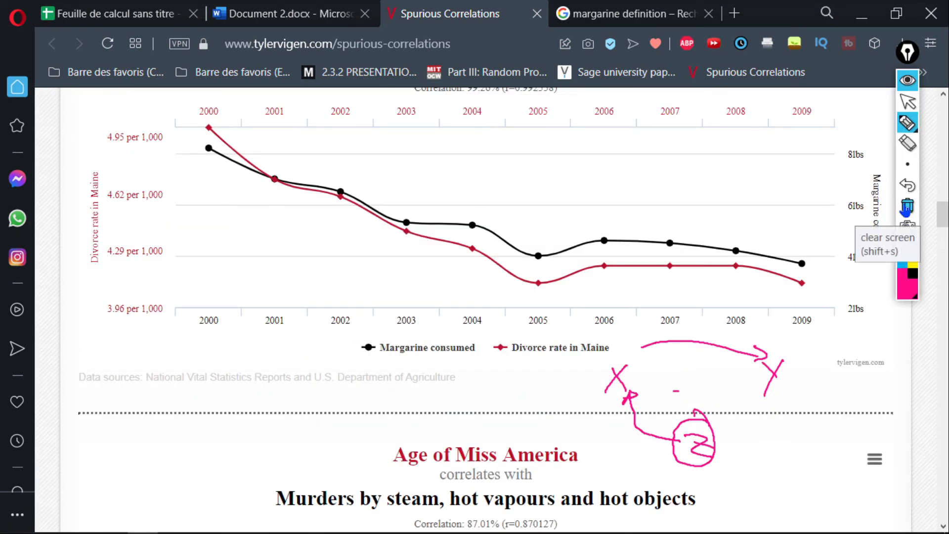
{"action": "left_click", "coordinate": [908, 207]}
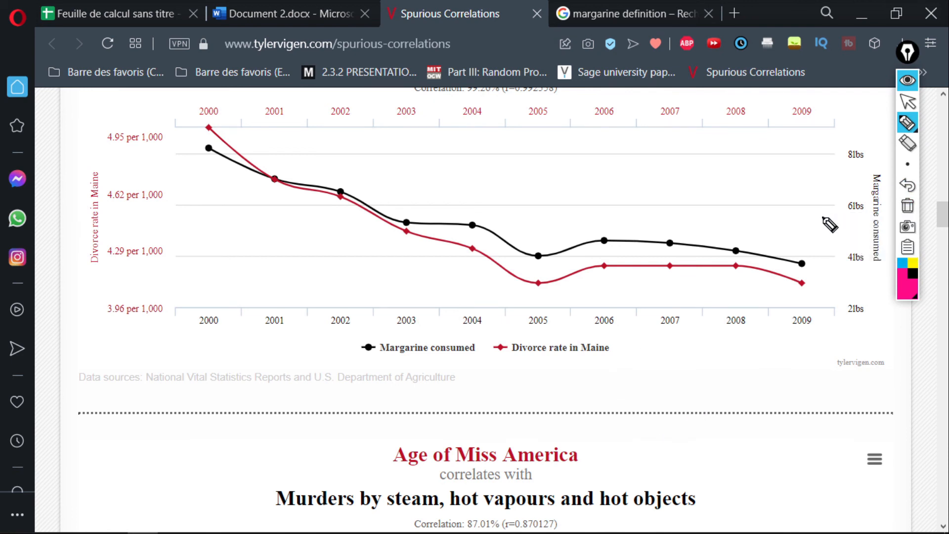